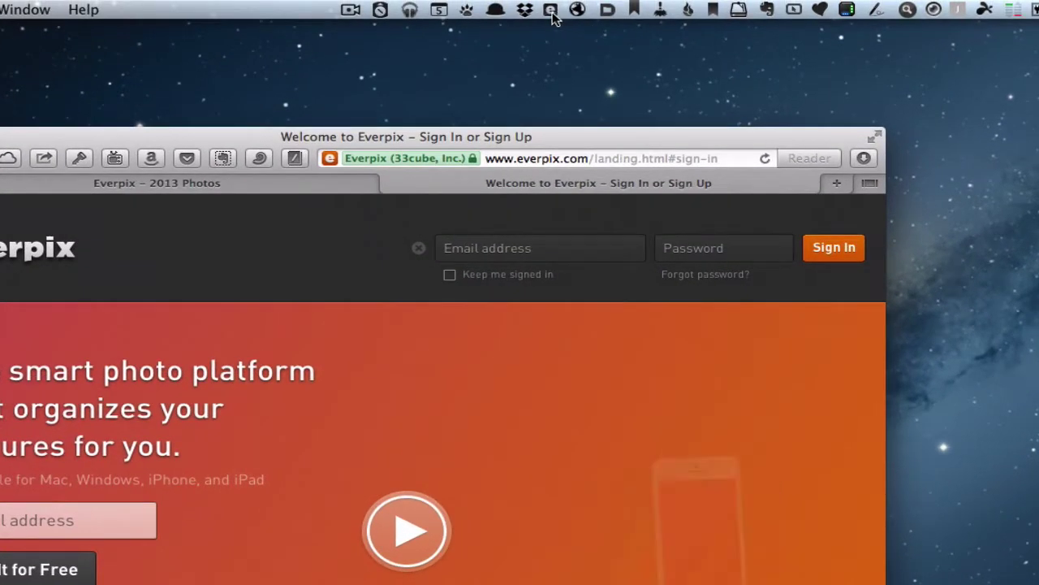
Open the Everpix uploader preferences and examine the general options for upload speed, CPU usage and the black and white menu bar icon.
{"action": "left_click", "coordinate": [552, 10]}
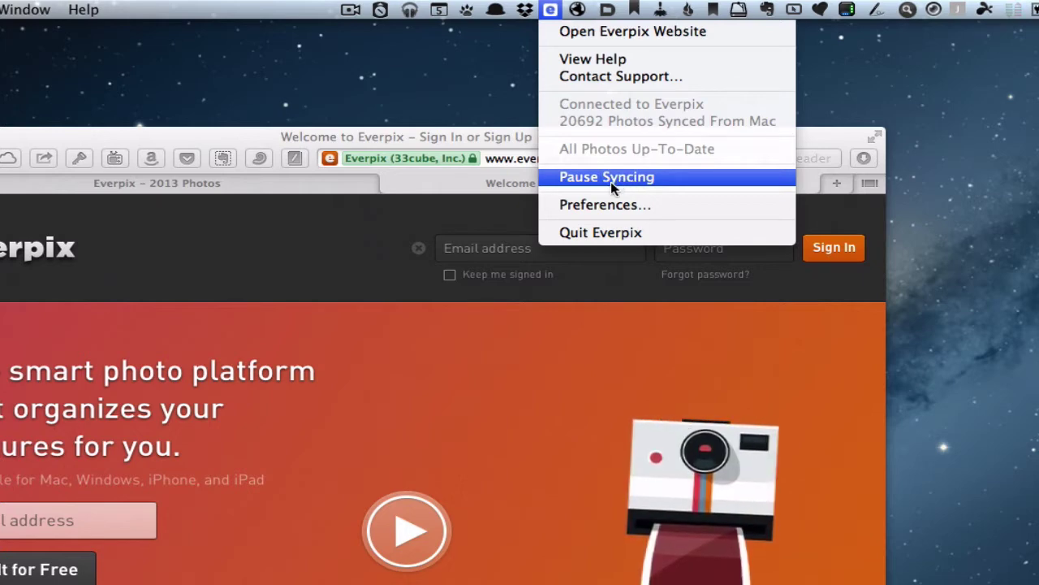
{"action": "left_click", "coordinate": [604, 204]}
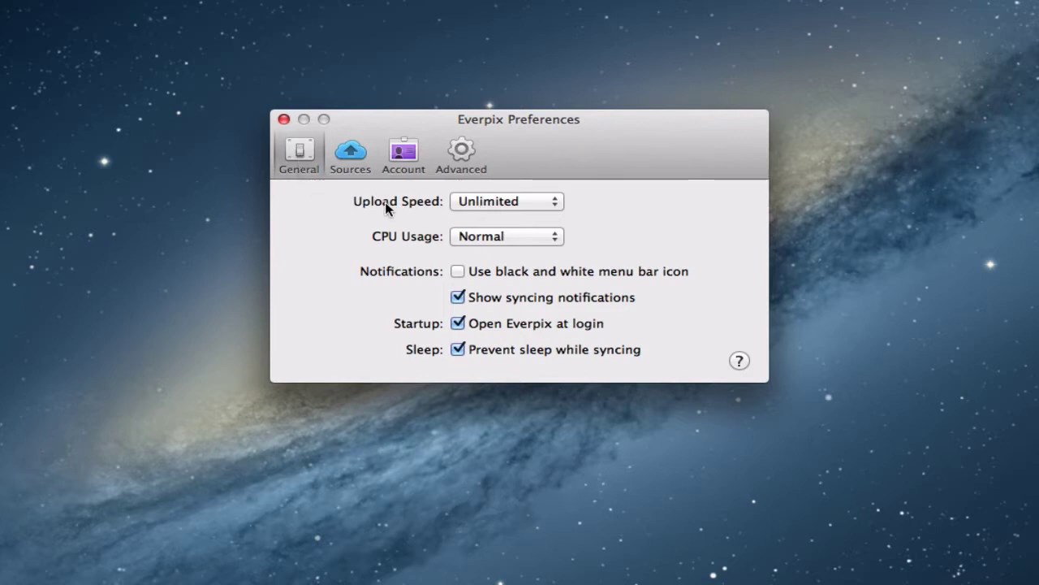
{"action": "left_click", "coordinate": [557, 202]}
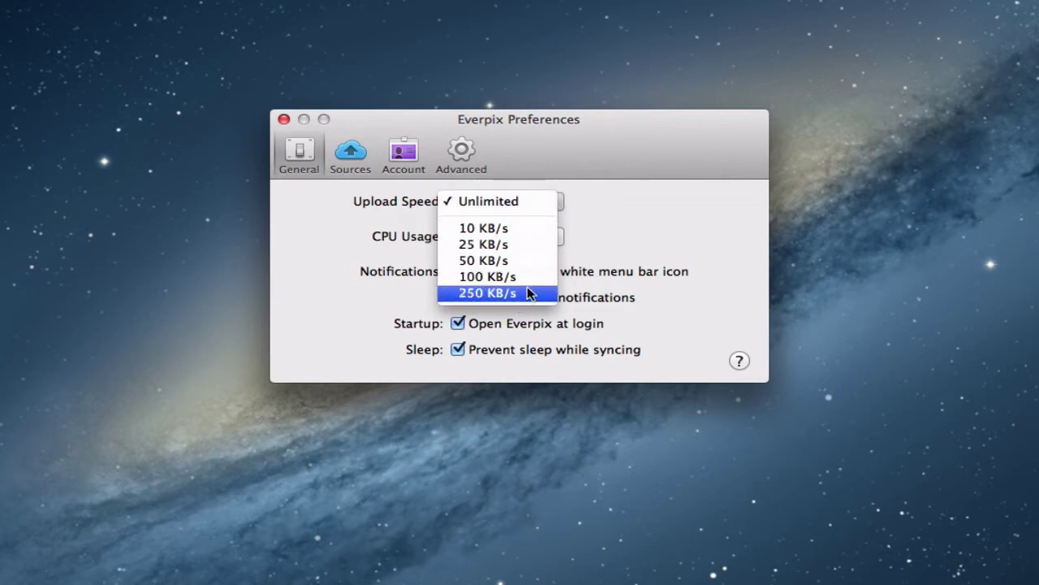
{"action": "left_click", "coordinate": [608, 202]}
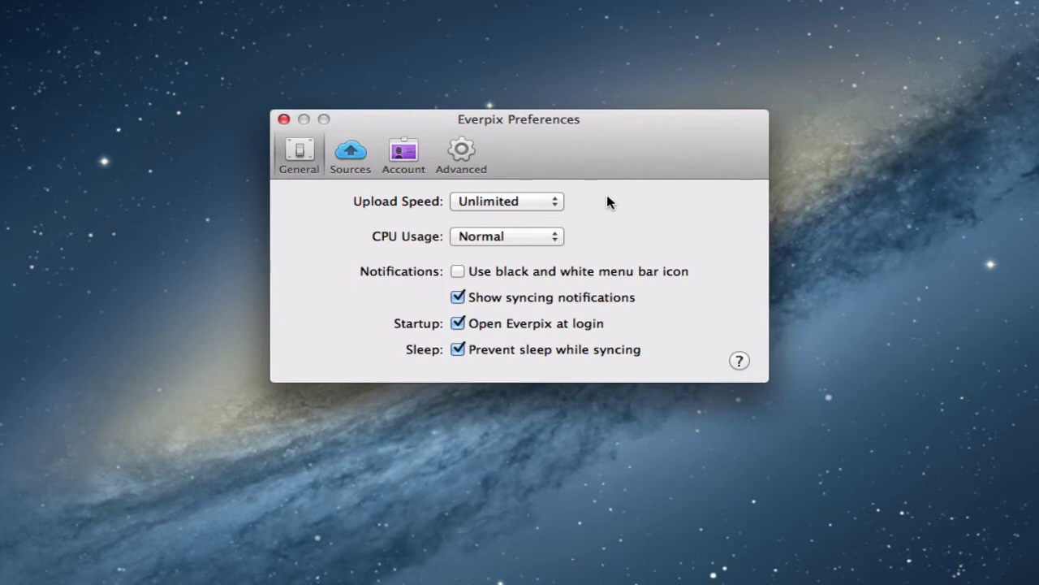
{"action": "left_click", "coordinate": [552, 238]}
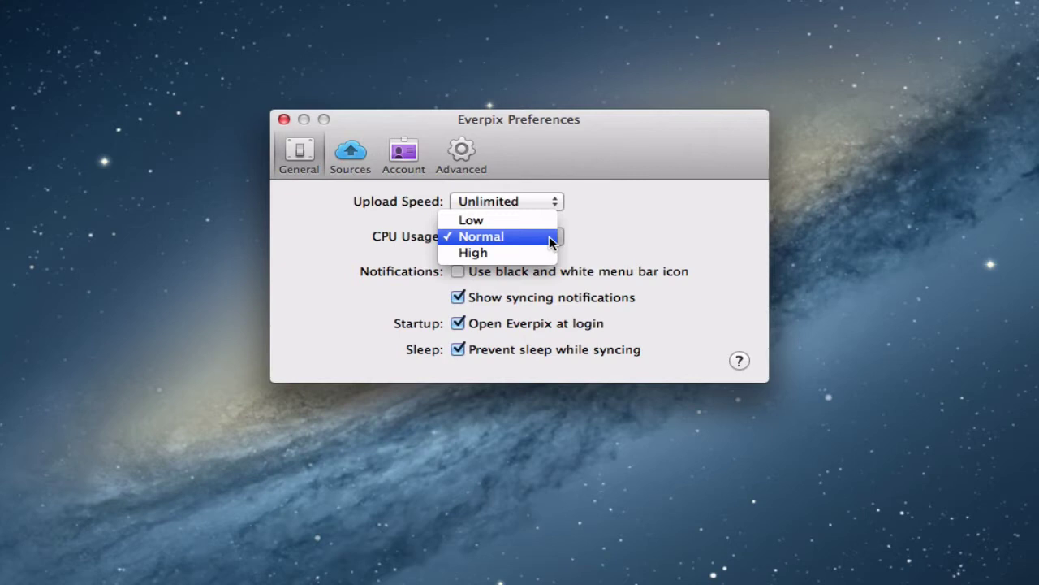
{"action": "left_click", "coordinate": [631, 246]}
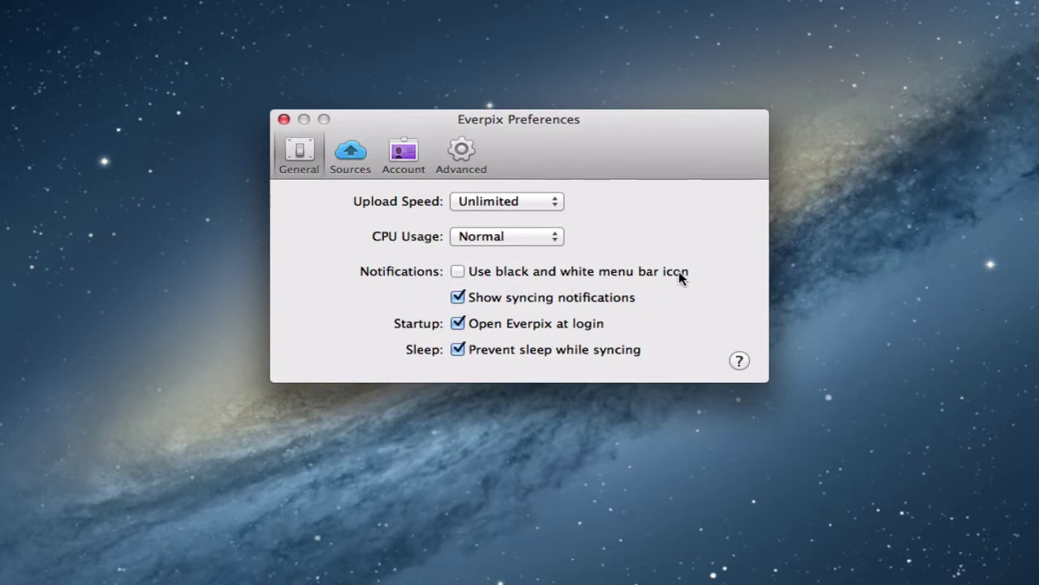
{"action": "left_click", "coordinate": [457, 272]}
{"action": "left_click", "coordinate": [458, 272]}
Review the photo sources available for automatic syncing, then open and cancel the folder picker for adding another source.
{"action": "left_click", "coordinate": [351, 155]}
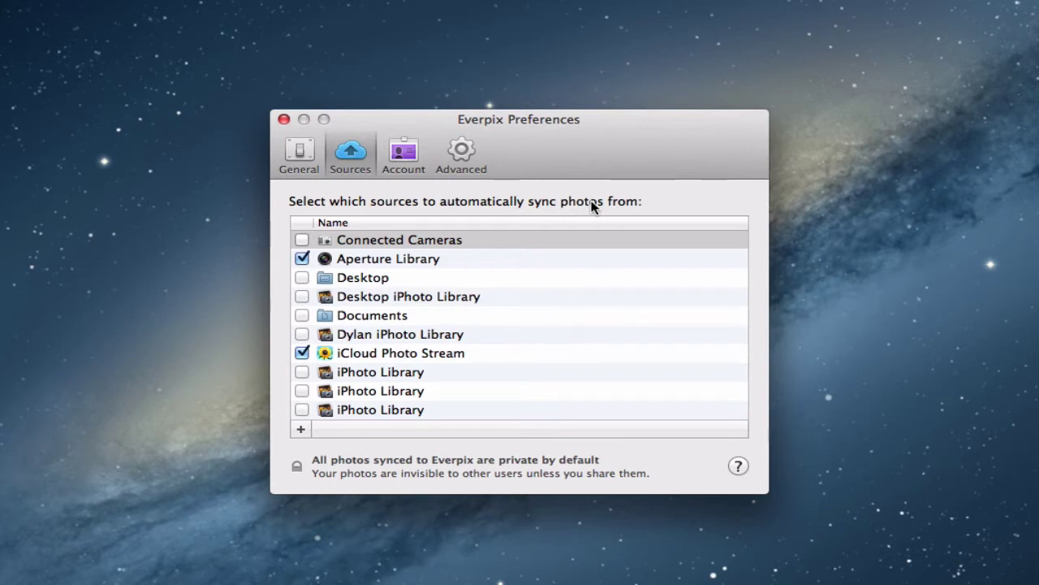
{"action": "scroll", "coordinate": [401, 284], "scroll_direction": "down", "scroll_amount": 3}
{"action": "scroll", "coordinate": [401, 304], "scroll_direction": "up", "scroll_amount": 3}
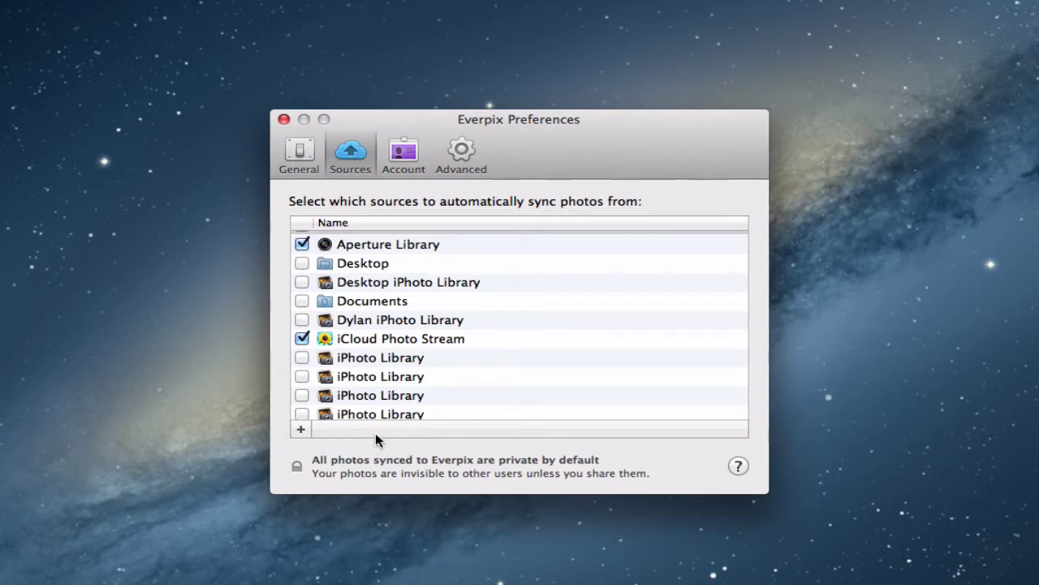
{"action": "scroll", "coordinate": [397, 410], "scroll_direction": "down", "scroll_amount": 3}
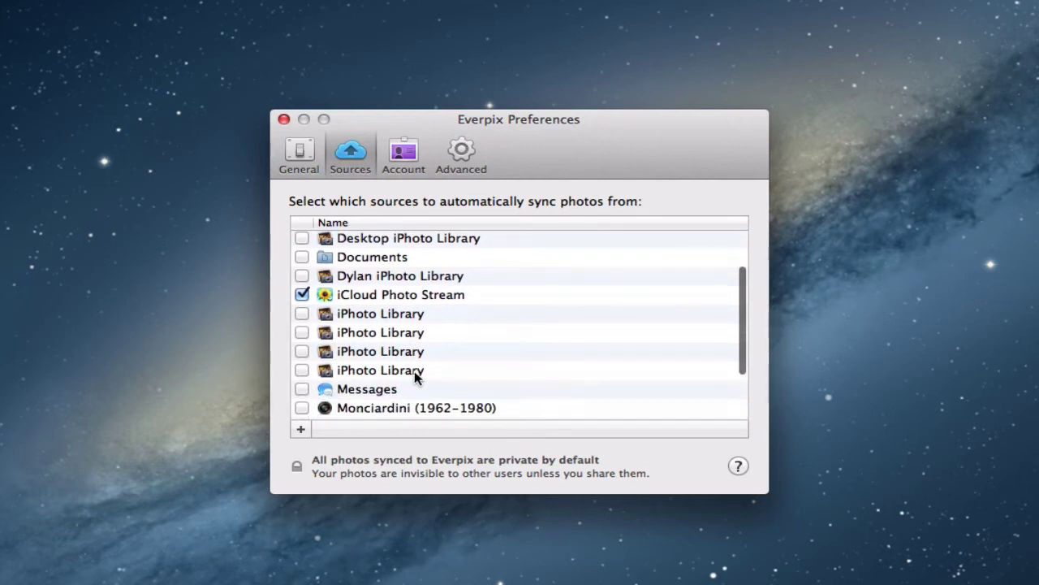
{"action": "scroll", "coordinate": [351, 388], "scroll_direction": "down", "scroll_amount": 3}
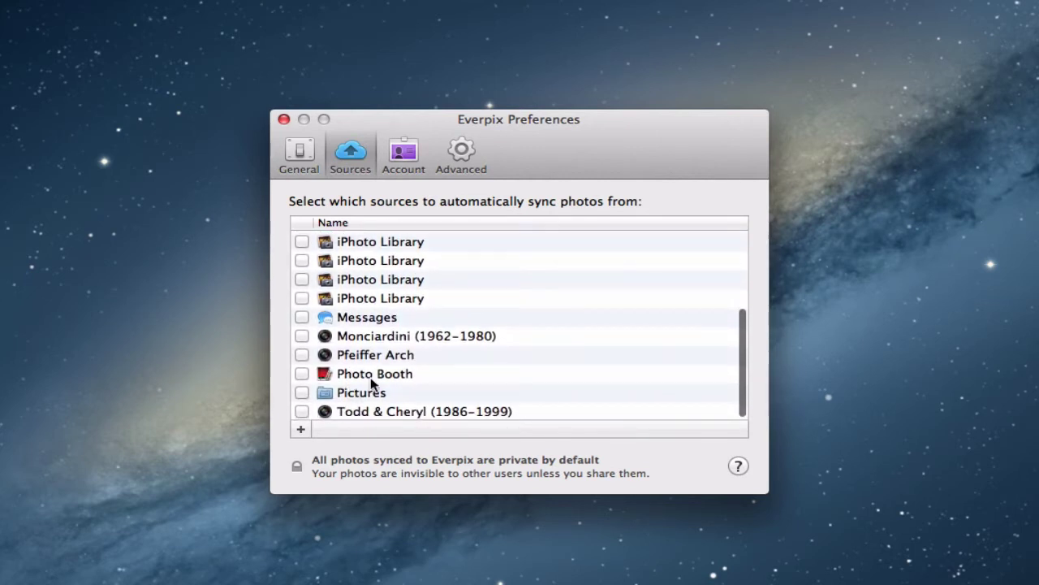
{"action": "scroll", "coordinate": [397, 383], "scroll_direction": "up", "scroll_amount": 2}
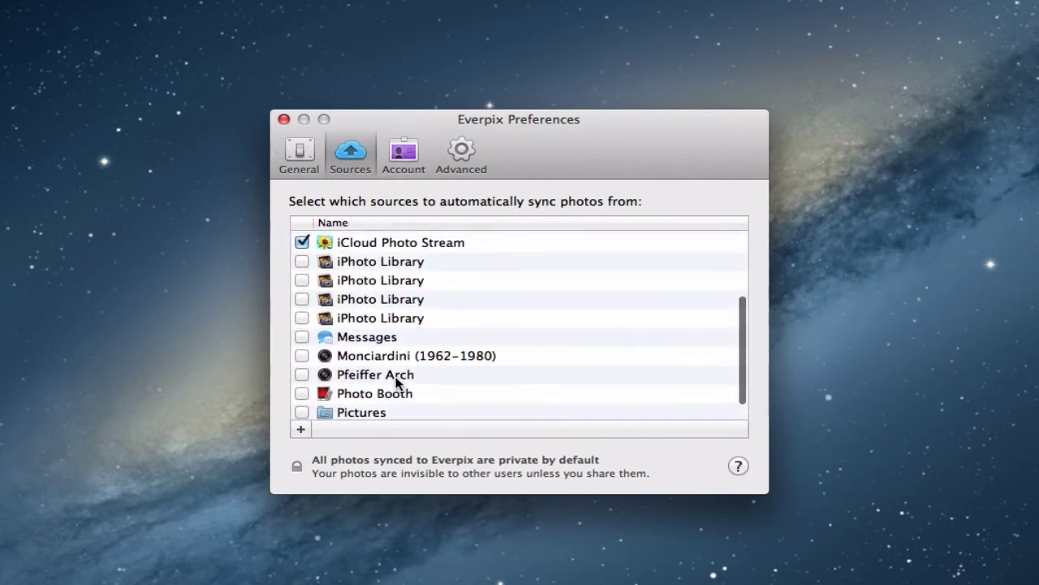
{"action": "scroll", "coordinate": [397, 384], "scroll_direction": "up", "scroll_amount": 5}
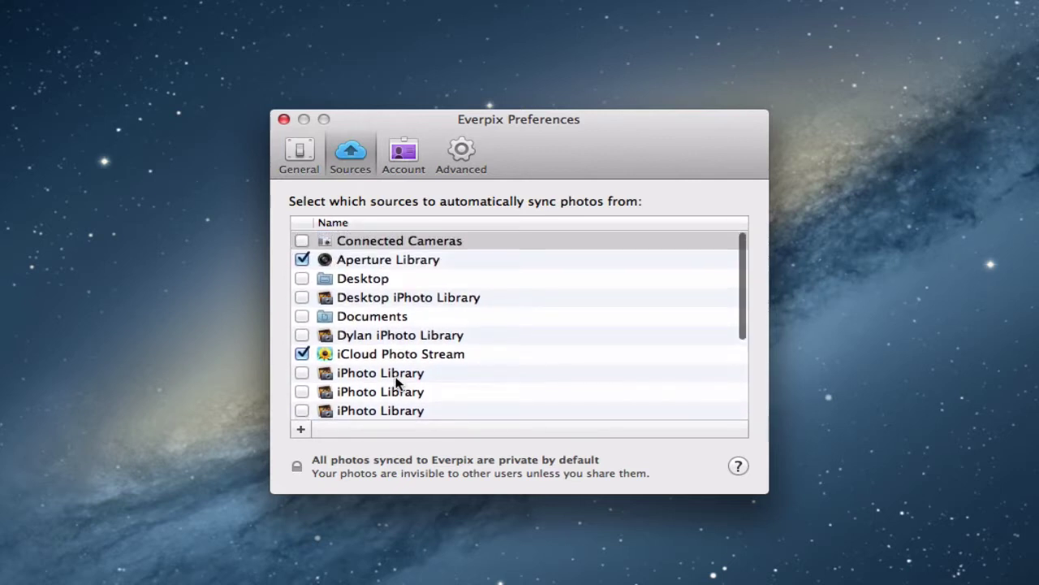
{"action": "left_click", "coordinate": [302, 429]}
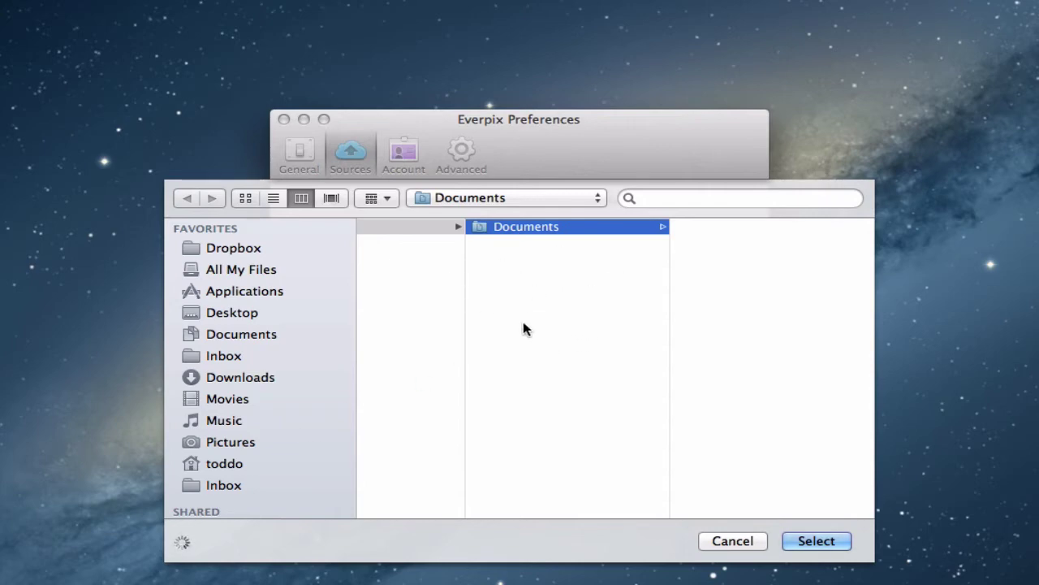
{"action": "left_click", "coordinate": [733, 543]}
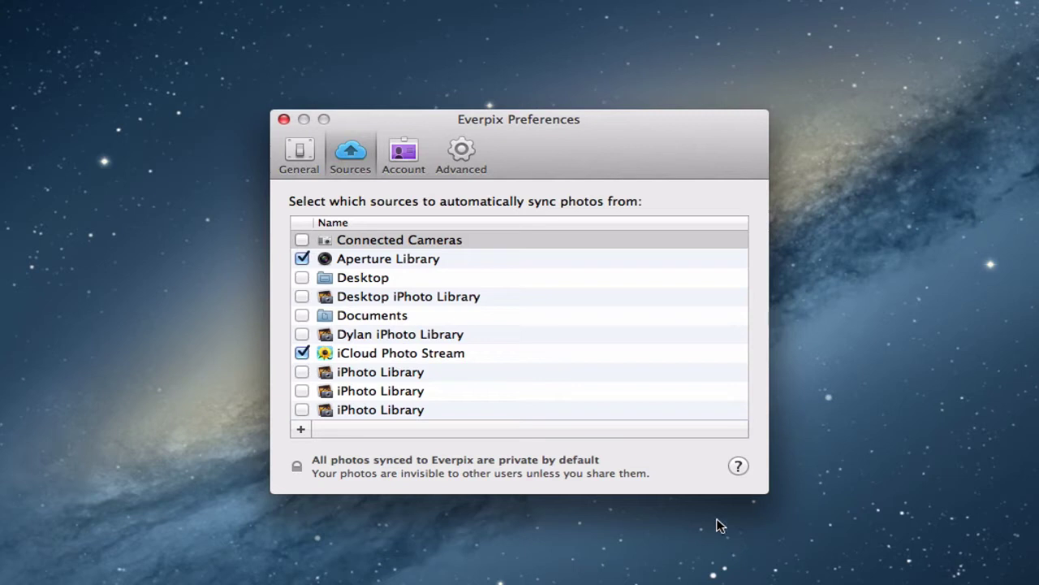
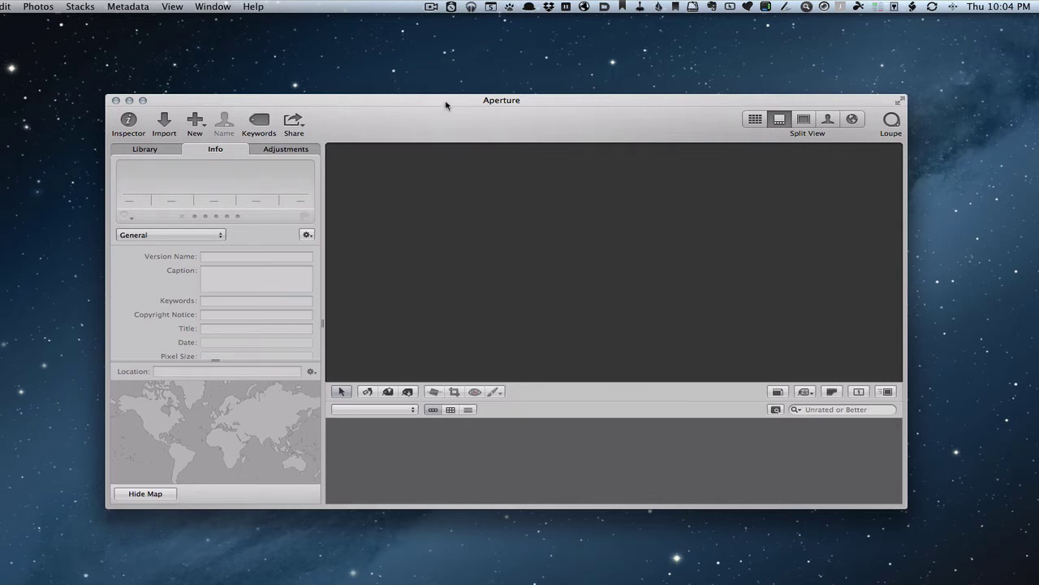
Switch to Aperture and examine the photo preview size options in its Previews preferences, choosing Don't limit.
{"action": "left_click", "coordinate": [0, 7]}
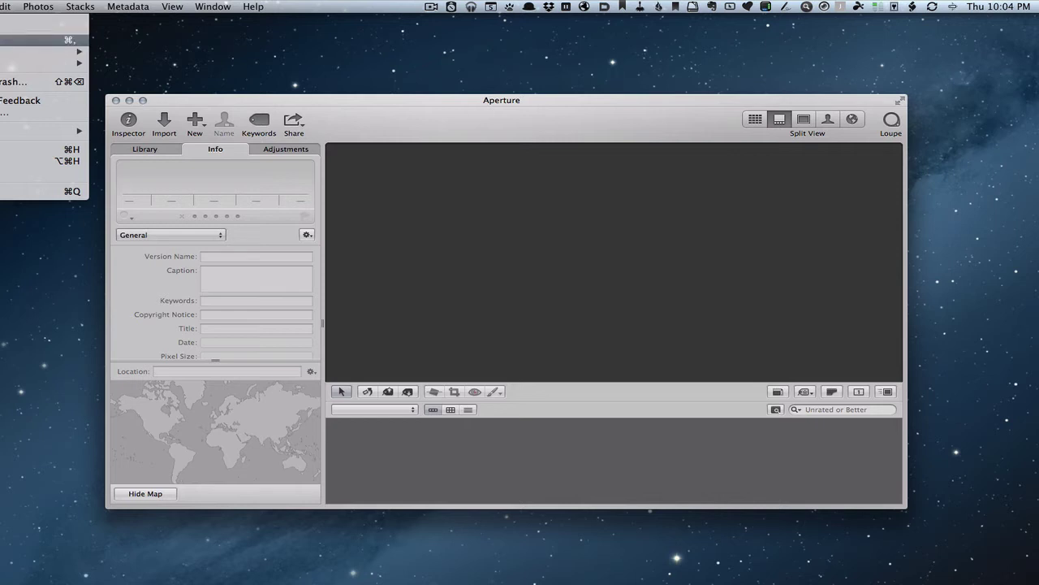
{"action": "left_click", "coordinate": [4, 40]}
{"action": "left_click_drag", "start_coordinate": [343, 144], "coordinate": [499, 168]}
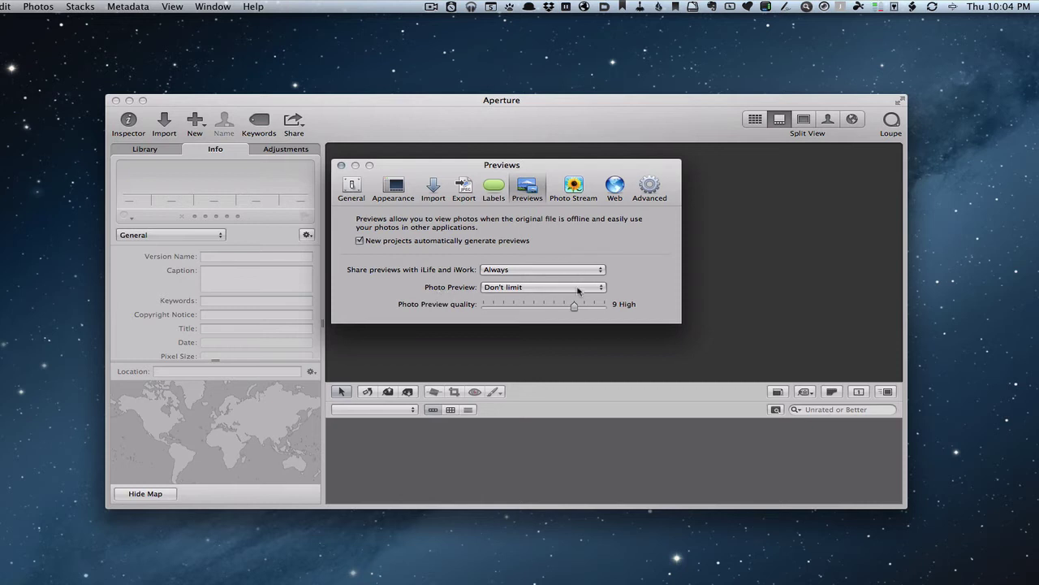
{"action": "left_click", "coordinate": [605, 289]}
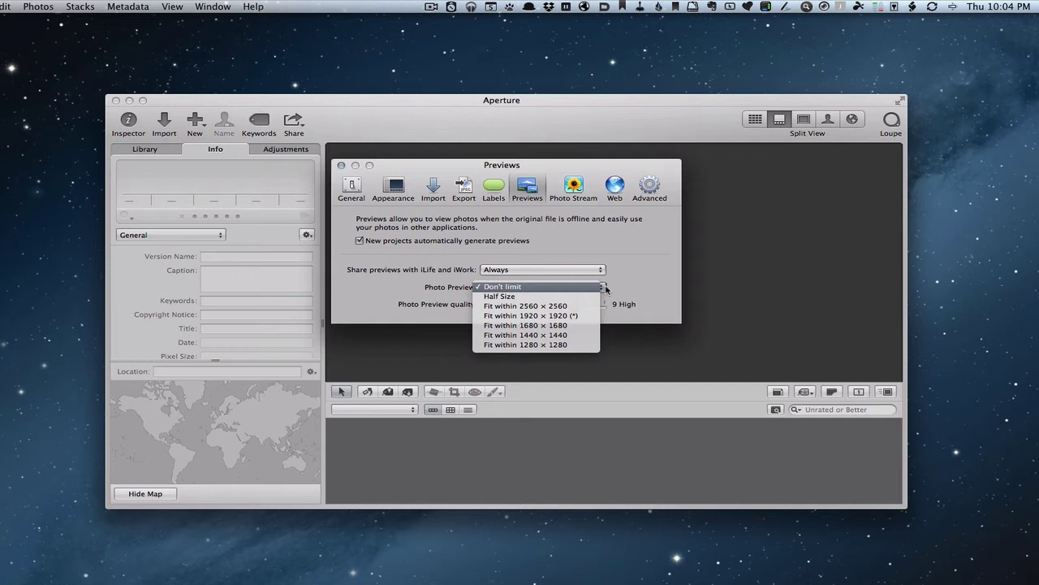
{"action": "left_click", "coordinate": [526, 287]}
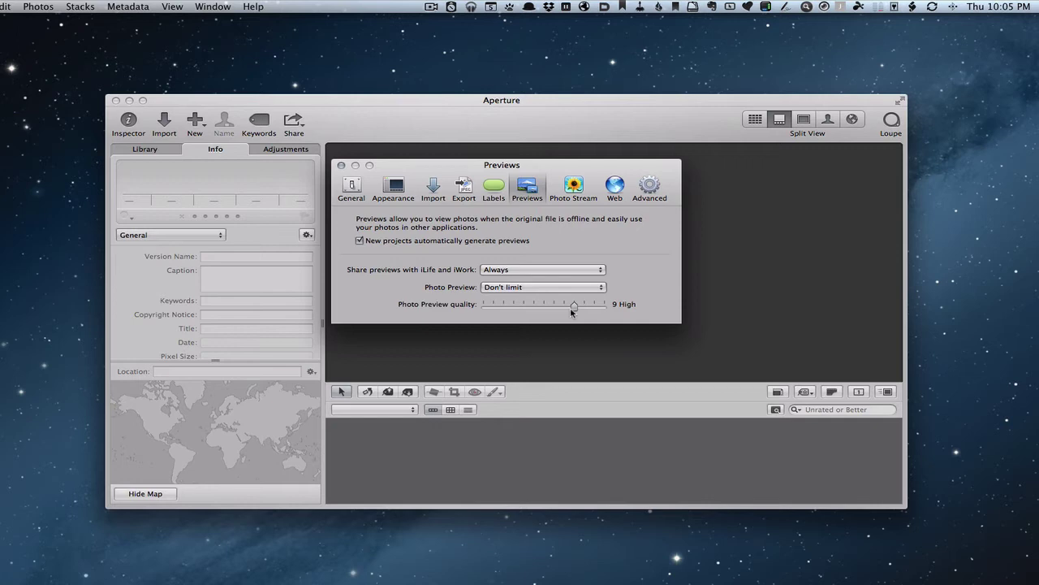
{"action": "left_click", "coordinate": [342, 167]}
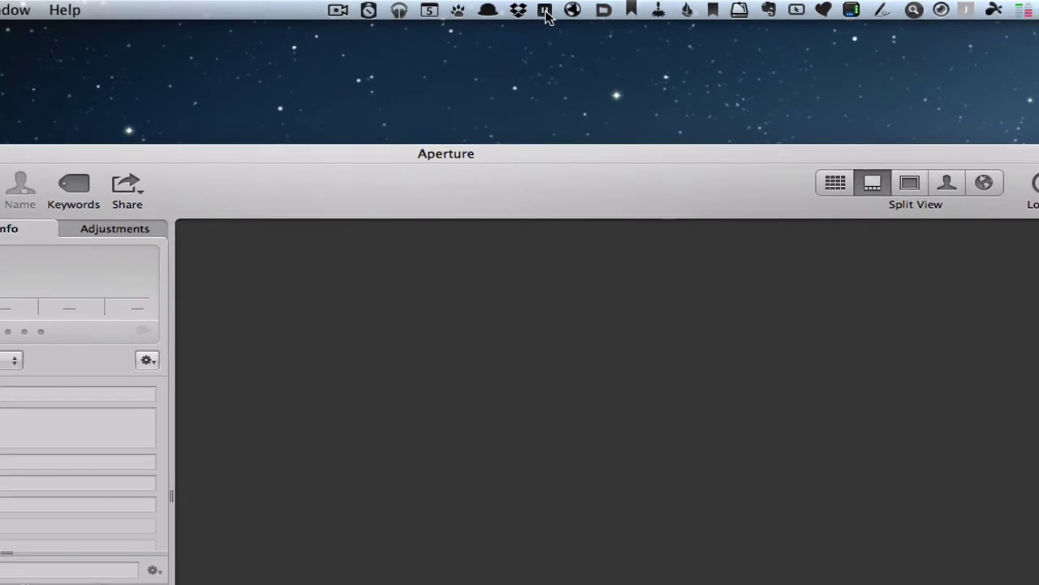
Quit Aperture, checking the Everpix sync status before and after.
{"action": "left_click", "coordinate": [545, 11]}
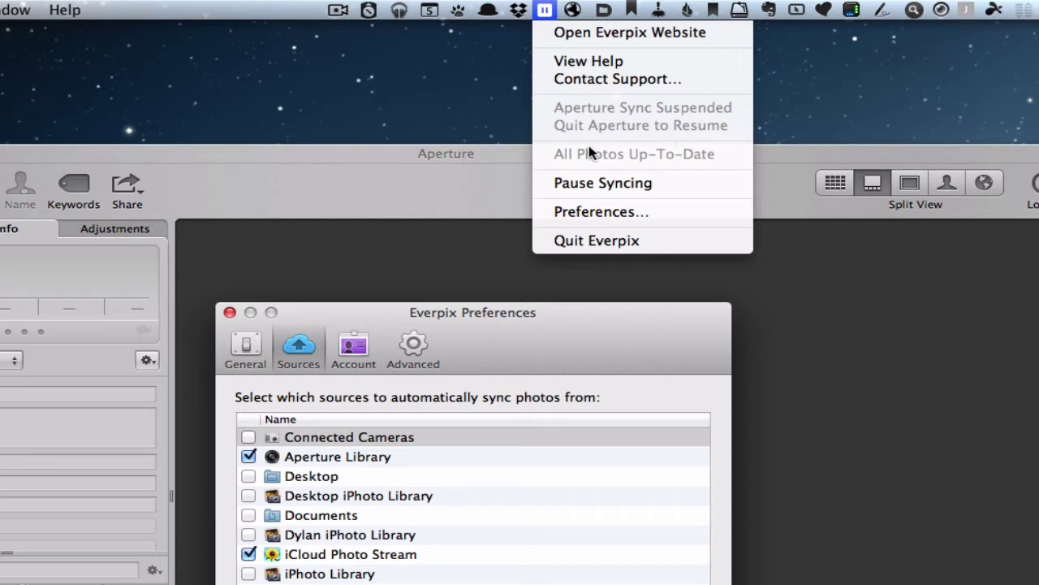
{"action": "left_click", "coordinate": [379, 154]}
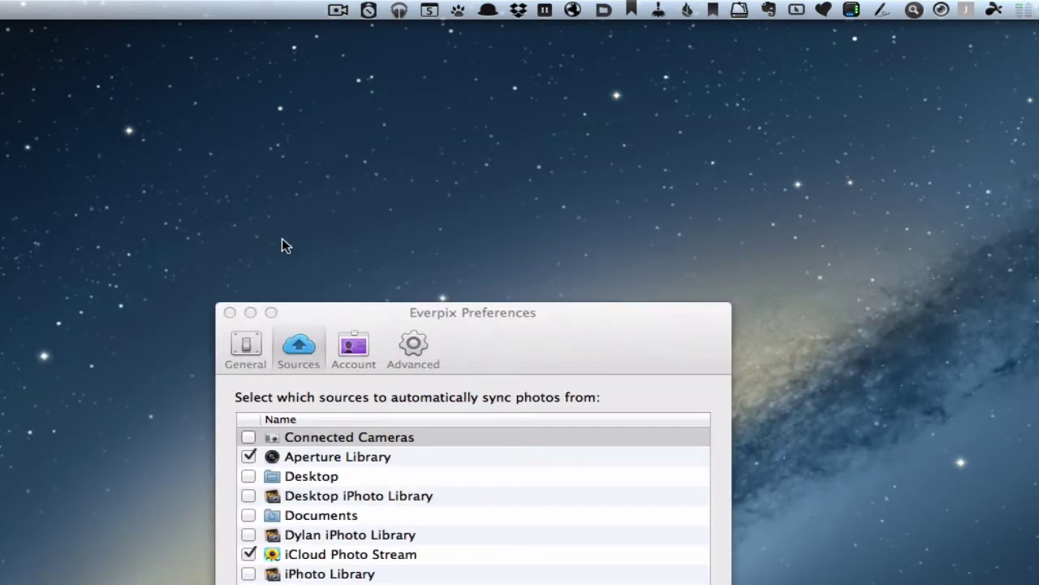
{"action": "left_click", "coordinate": [509, 319]}
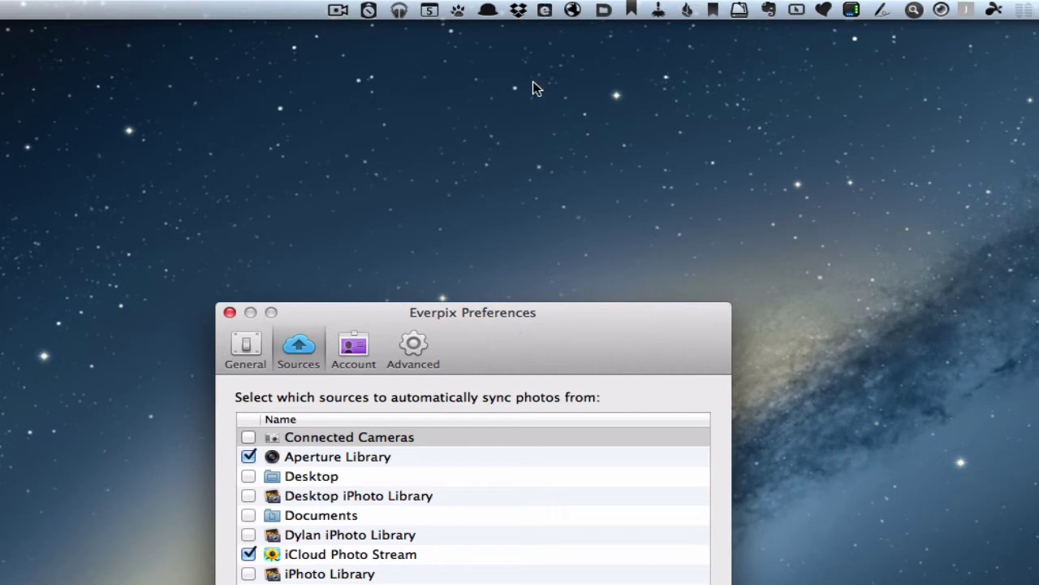
{"action": "left_click", "coordinate": [545, 10]}
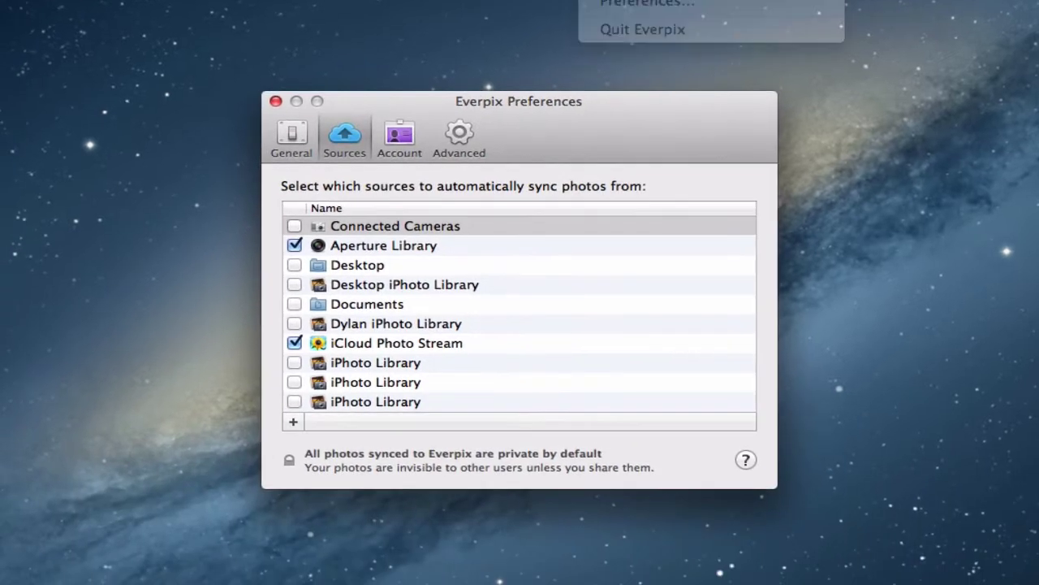
{"action": "key", "text": "Escape"}
Review the account and advanced preferences of Everpix, including the list of photos that could not be synced and the reasons.
{"action": "left_click", "coordinate": [399, 138]}
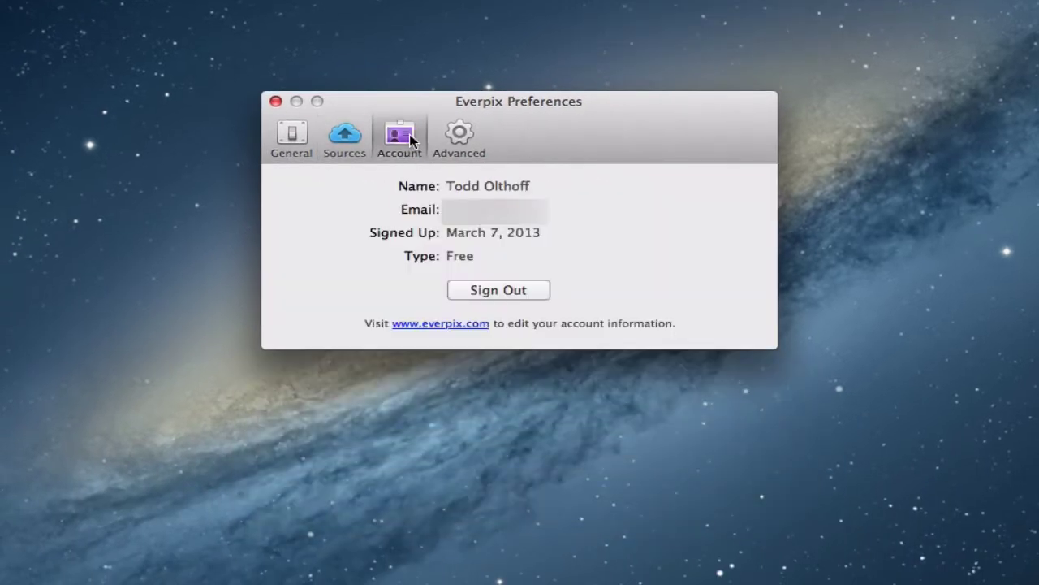
{"action": "left_click", "coordinate": [459, 138]}
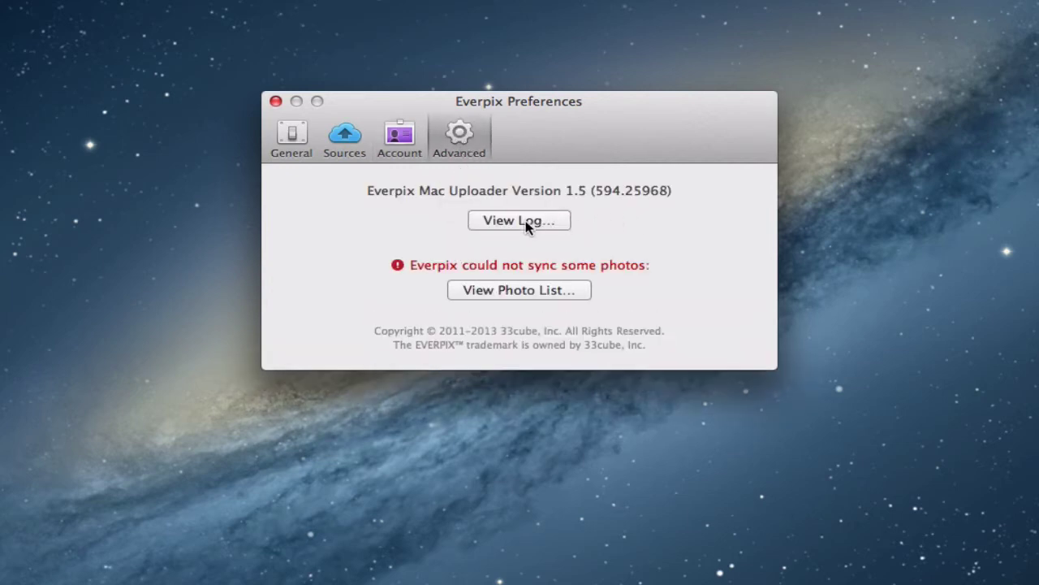
{"action": "left_click", "coordinate": [514, 291]}
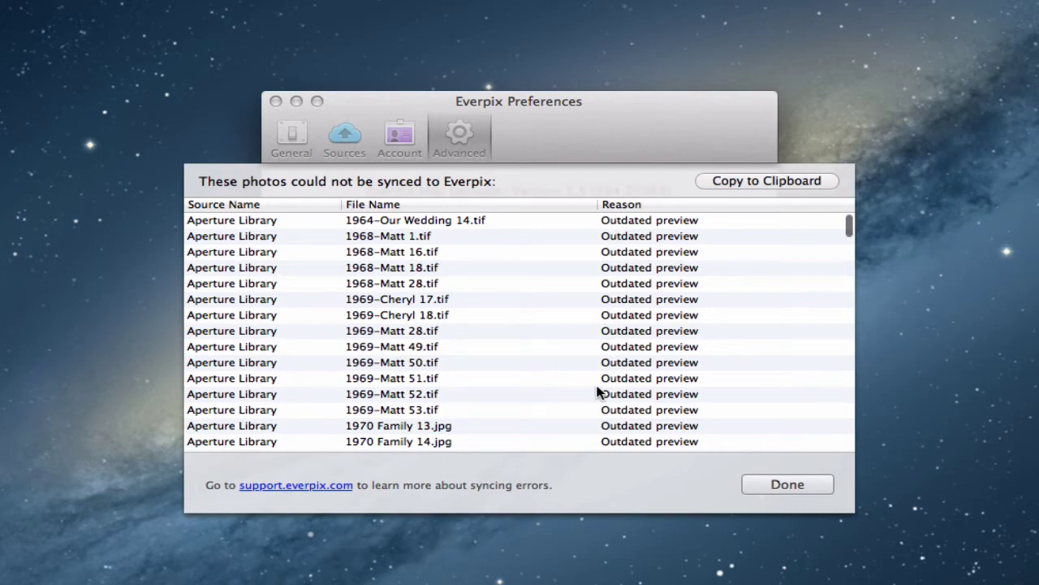
{"action": "scroll", "coordinate": [598, 392], "scroll_direction": "down", "scroll_amount": 10}
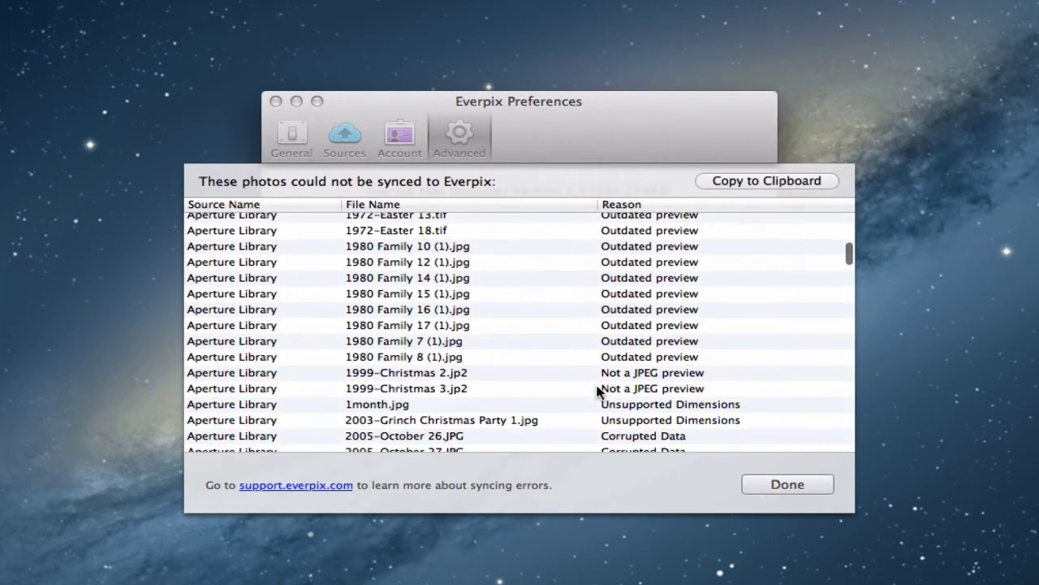
{"action": "scroll", "coordinate": [597, 392], "scroll_direction": "down", "scroll_amount": 1}
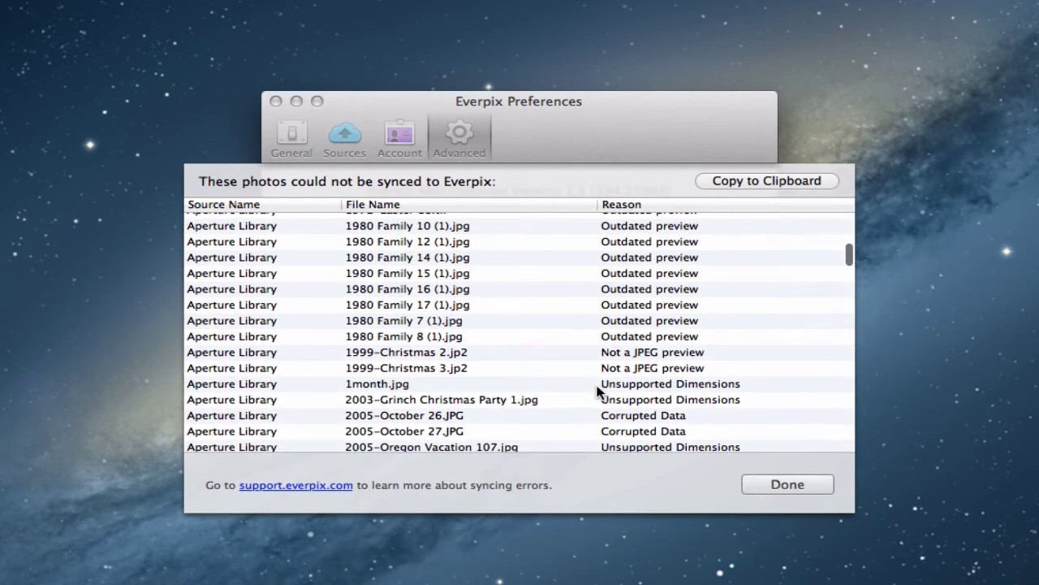
{"action": "scroll", "coordinate": [597, 392], "scroll_direction": "down", "scroll_amount": 2}
{"action": "scroll", "coordinate": [598, 393], "scroll_direction": "down", "scroll_amount": 10}
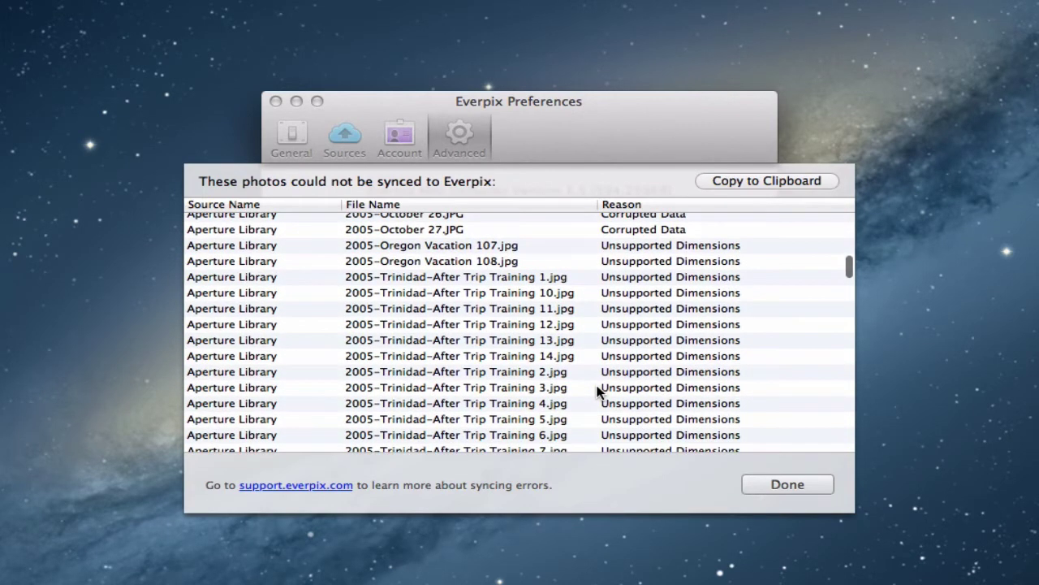
{"action": "scroll", "coordinate": [597, 392], "scroll_direction": "down", "scroll_amount": 5}
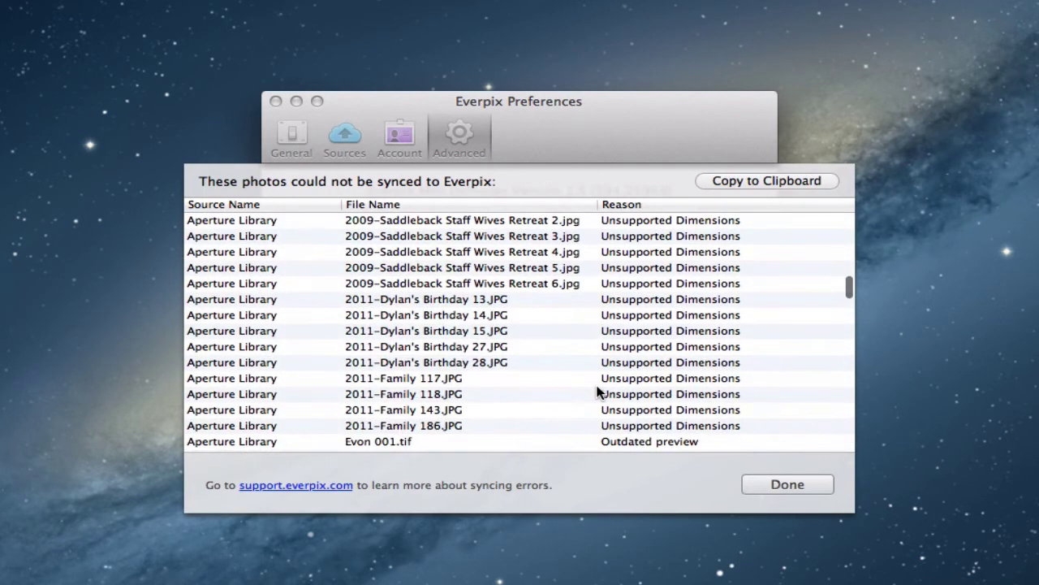
{"action": "scroll", "coordinate": [598, 392], "scroll_direction": "up", "scroll_amount": 8}
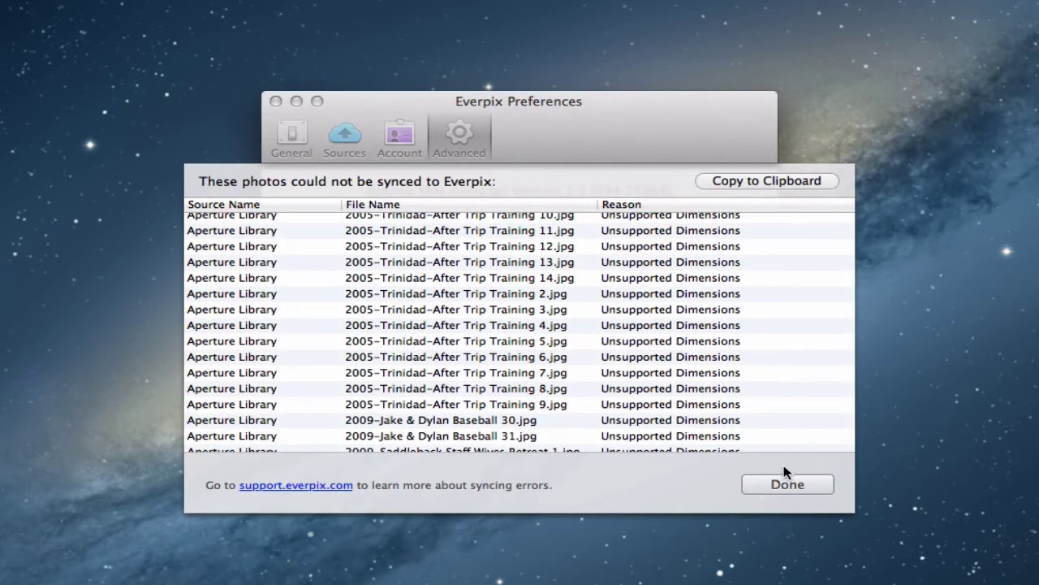
{"action": "left_click", "coordinate": [767, 485]}
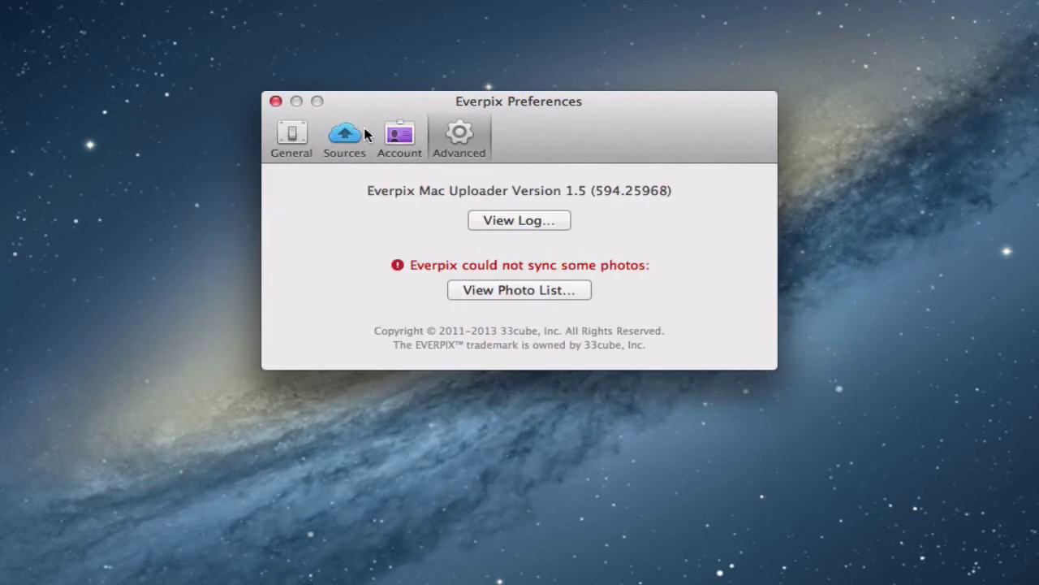
{"action": "left_click", "coordinate": [289, 137]}
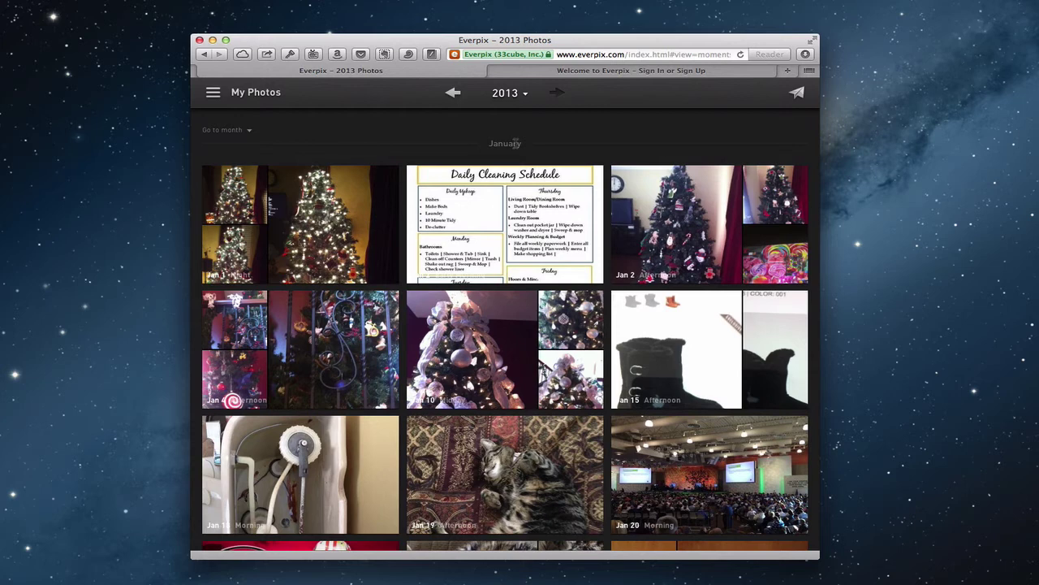
Browse the 2013 photo moments from January into February, then return to the start of the year.
{"action": "mouse_move", "coordinate": [309, 258]}
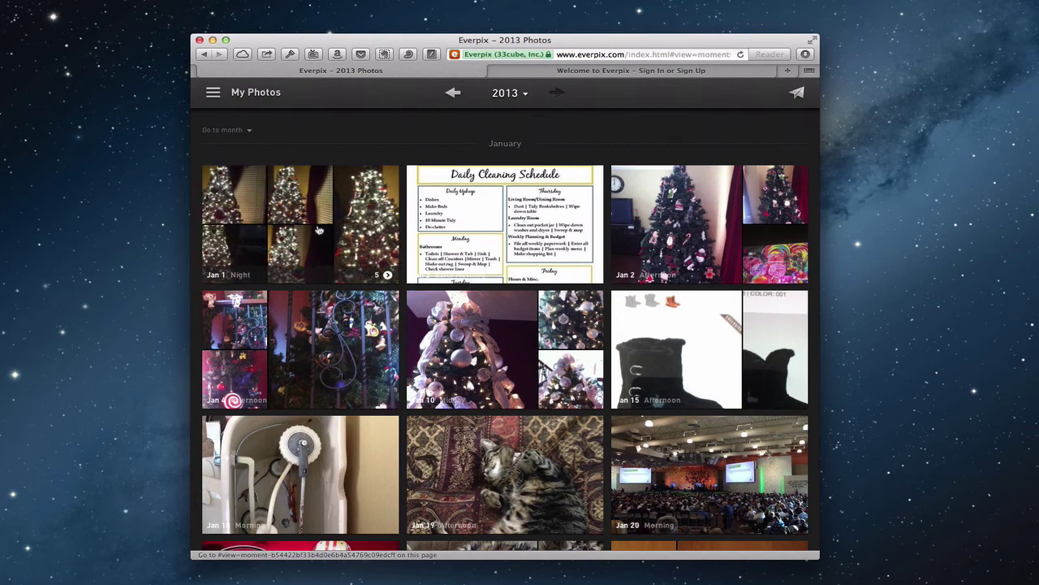
{"action": "scroll", "coordinate": [323, 229], "scroll_direction": "down", "scroll_amount": 5}
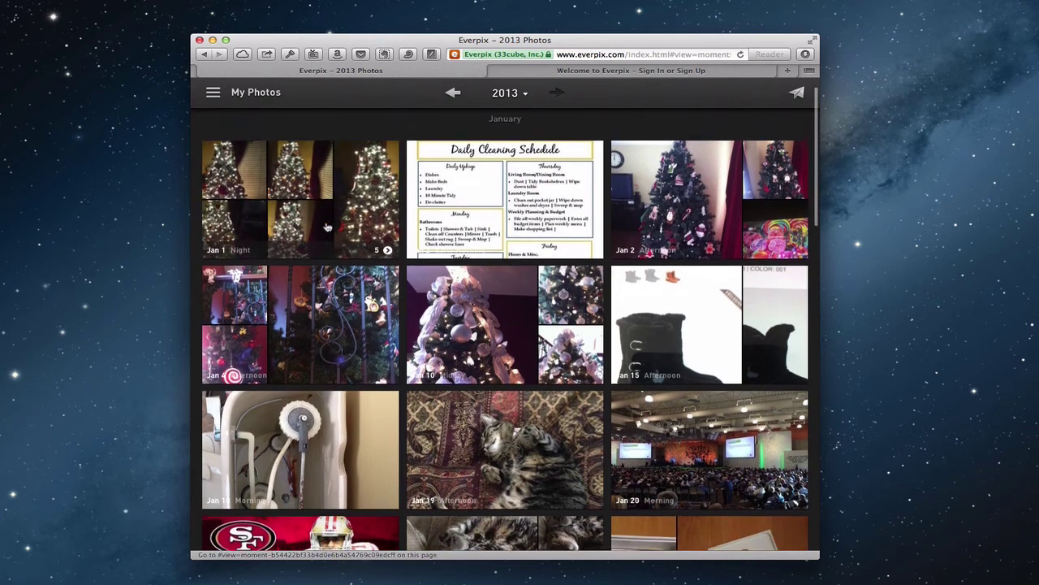
{"action": "scroll", "coordinate": [326, 227], "scroll_direction": "down", "scroll_amount": 6}
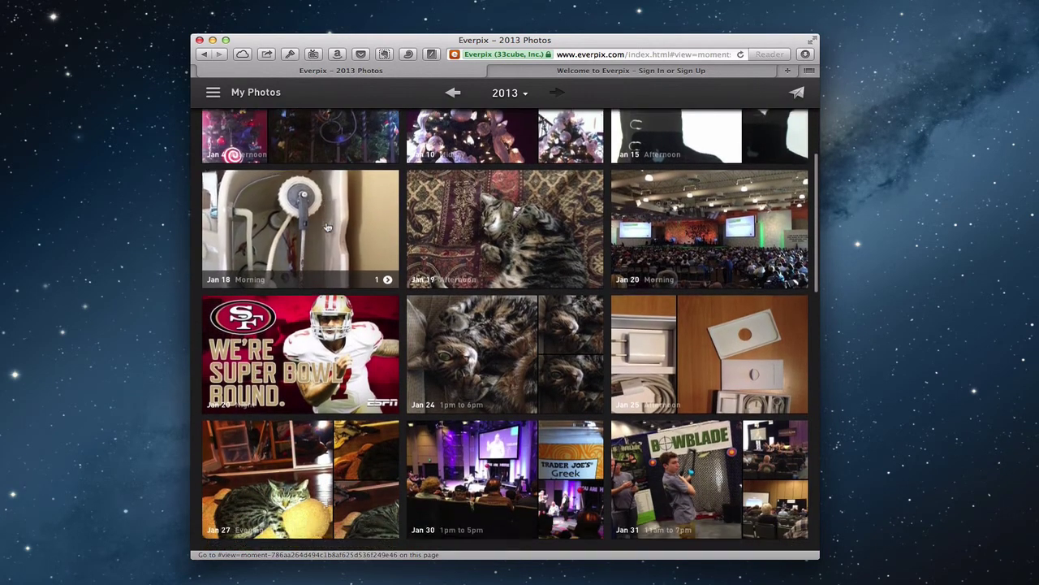
{"action": "scroll", "coordinate": [326, 227], "scroll_direction": "down", "scroll_amount": 8}
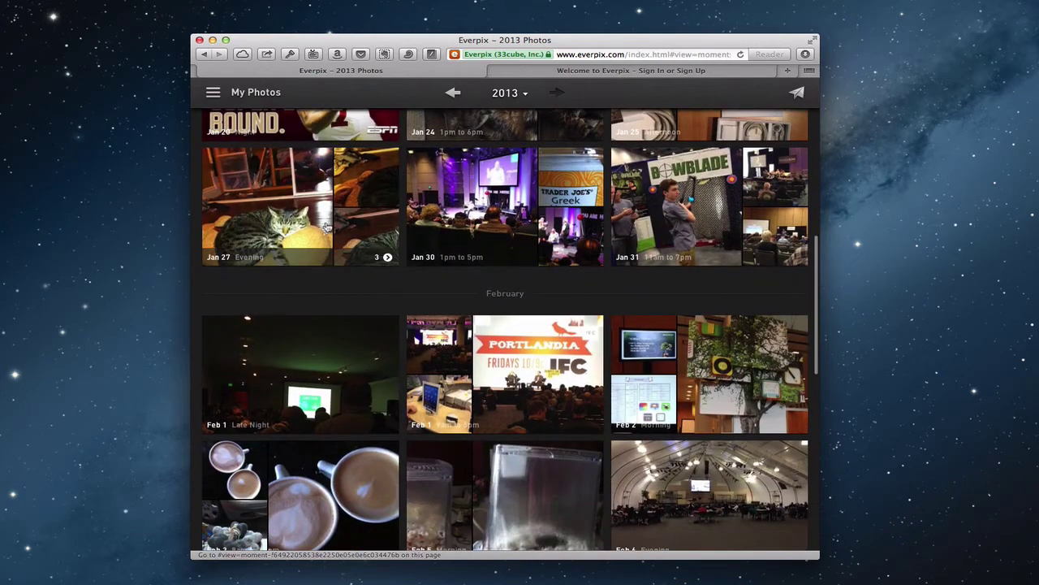
{"action": "scroll", "coordinate": [326, 226], "scroll_direction": "up", "scroll_amount": 12}
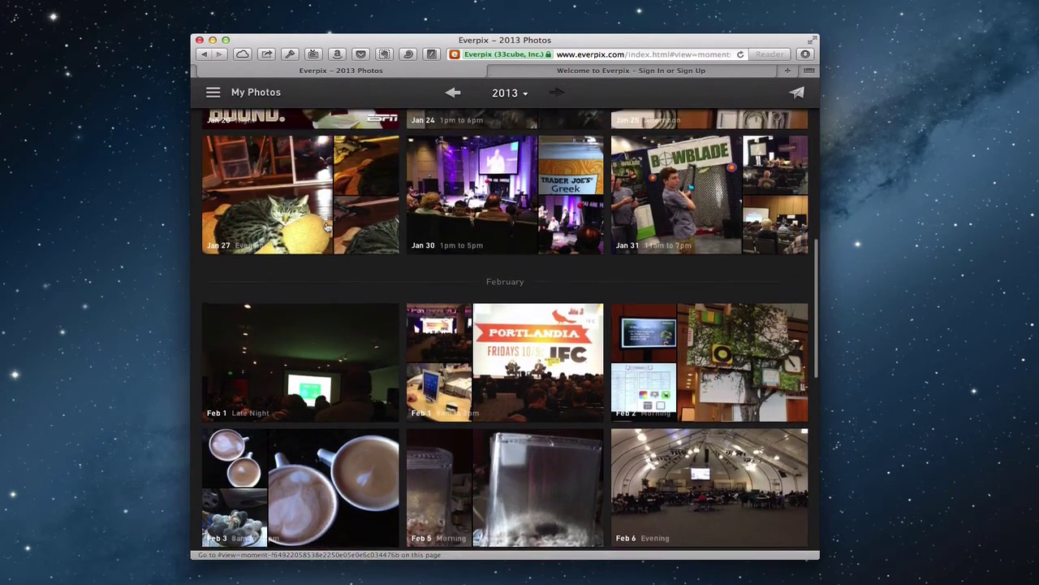
{"action": "scroll", "coordinate": [326, 228], "scroll_direction": "up", "scroll_amount": 6}
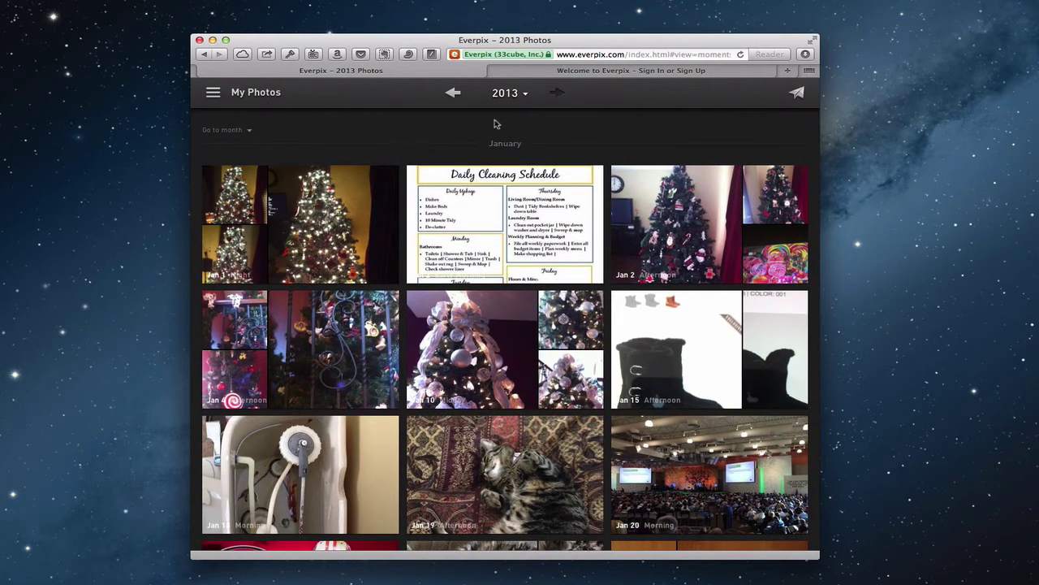
Examine the lists for jumping to another year or month, closing each without choosing an entry.
{"action": "left_click", "coordinate": [524, 96]}
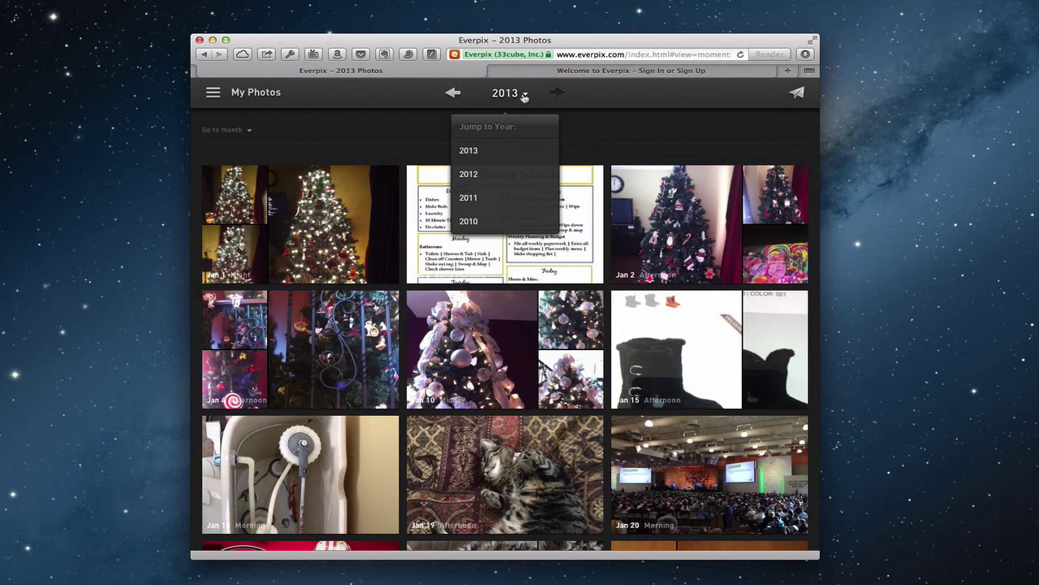
{"action": "left_click", "coordinate": [524, 95]}
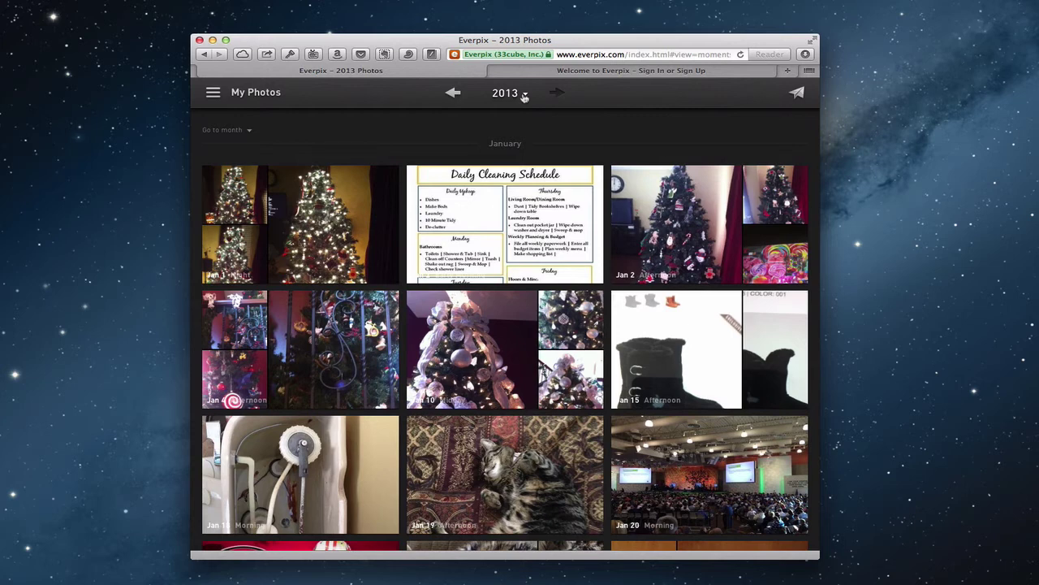
{"action": "left_click", "coordinate": [249, 132]}
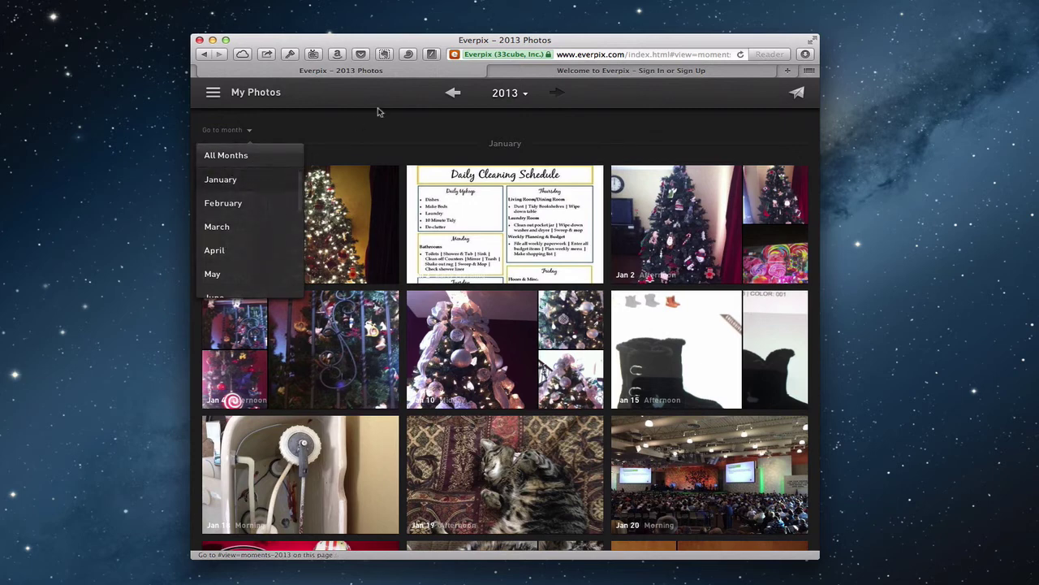
{"action": "left_click", "coordinate": [371, 130]}
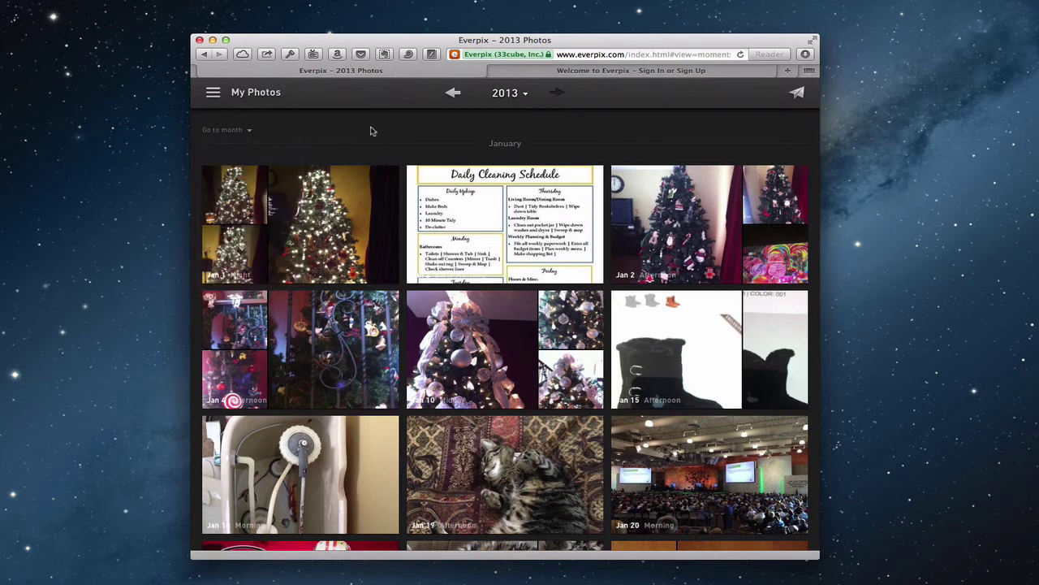
Open the January 1 night moment and hide its first photo.
{"action": "mouse_move", "coordinate": [317, 213]}
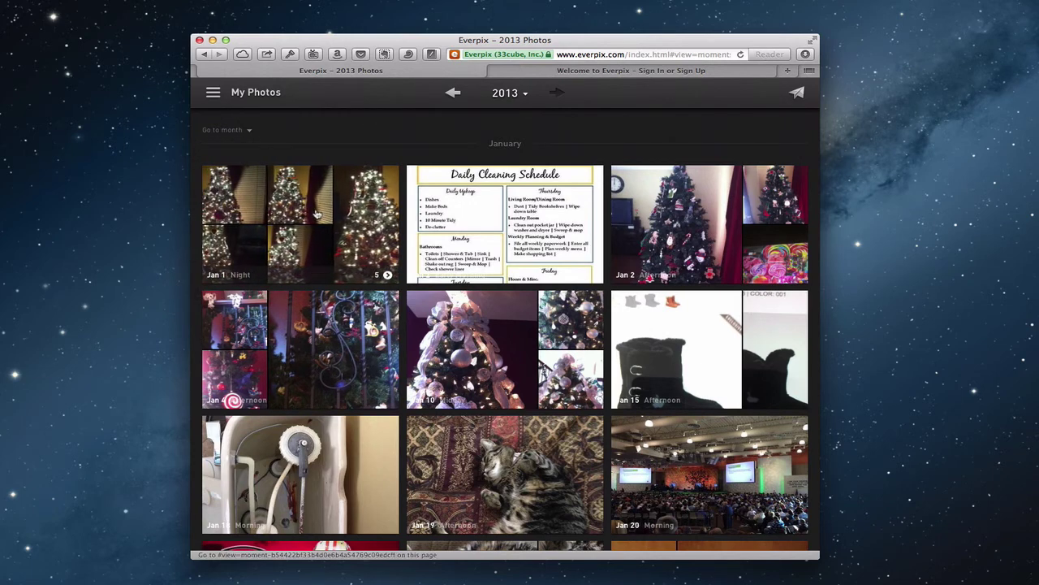
{"action": "left_click", "coordinate": [317, 213]}
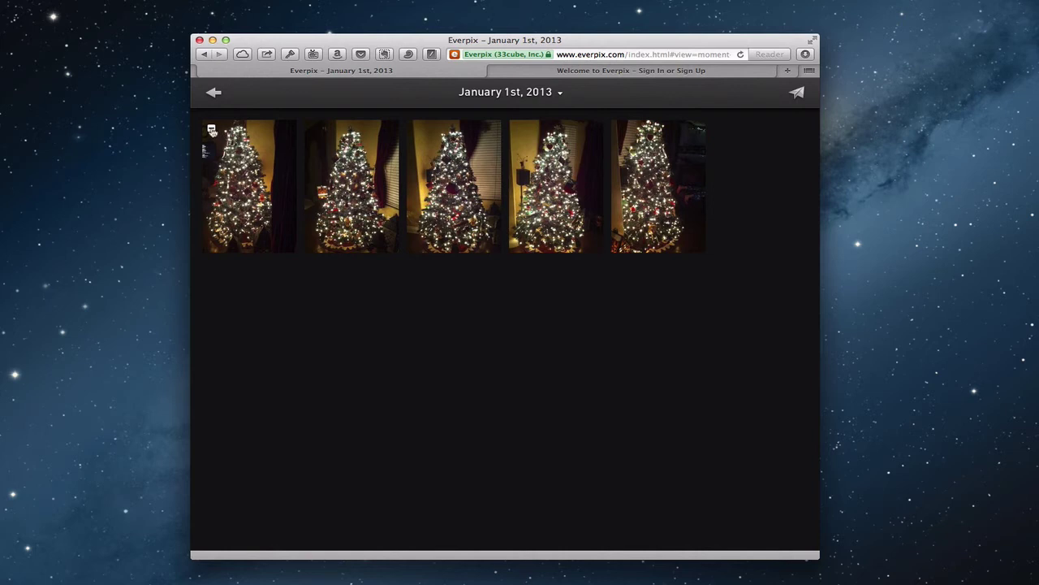
{"action": "left_click", "coordinate": [211, 130]}
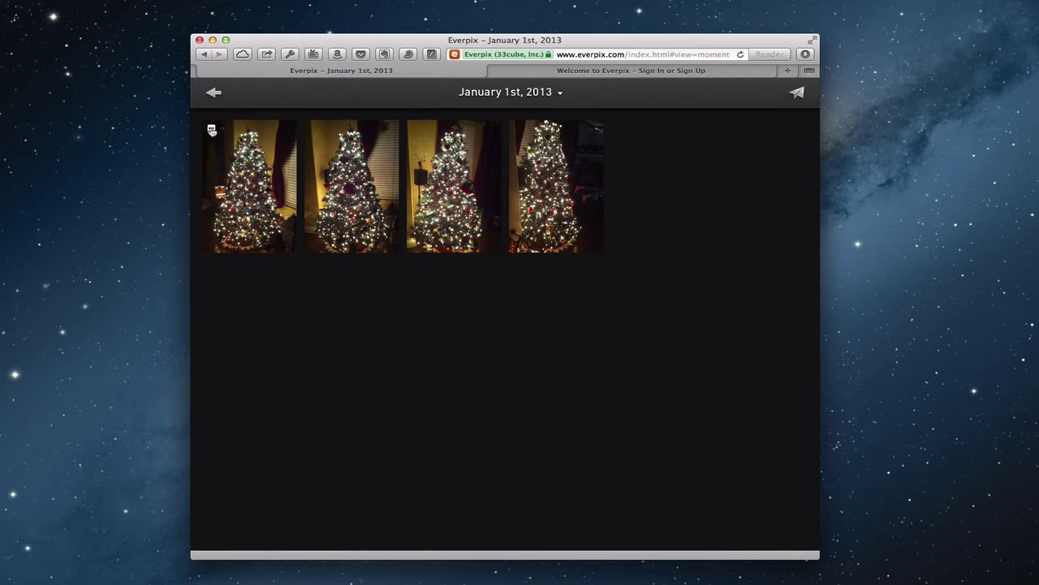
View the first remaining January 1 photo, reviewing its details, photo sources and available options, then return to the 2013 overview.
{"action": "left_click", "coordinate": [252, 187]}
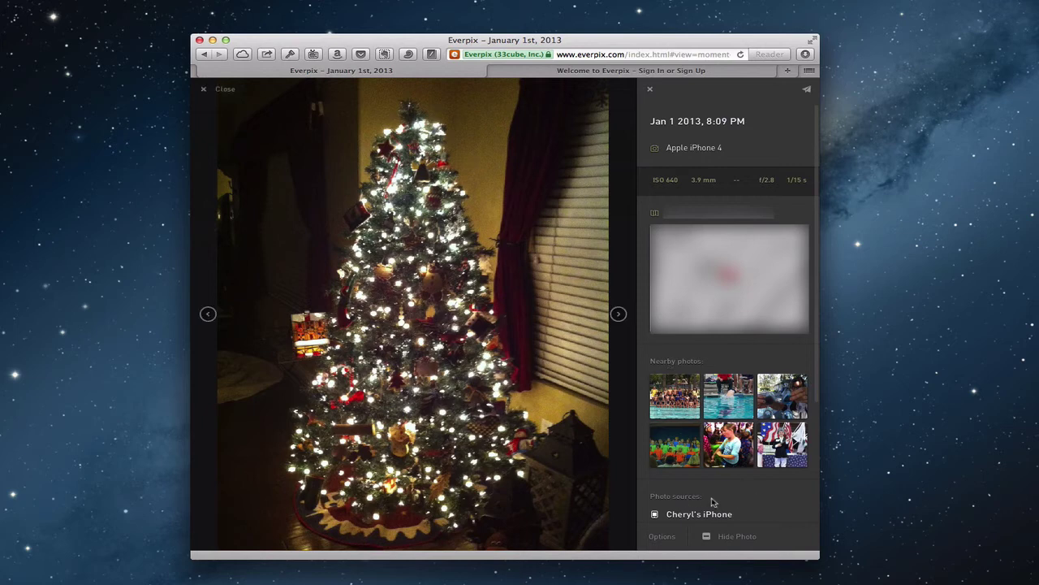
{"action": "scroll", "coordinate": [747, 505], "scroll_direction": "down", "scroll_amount": 3}
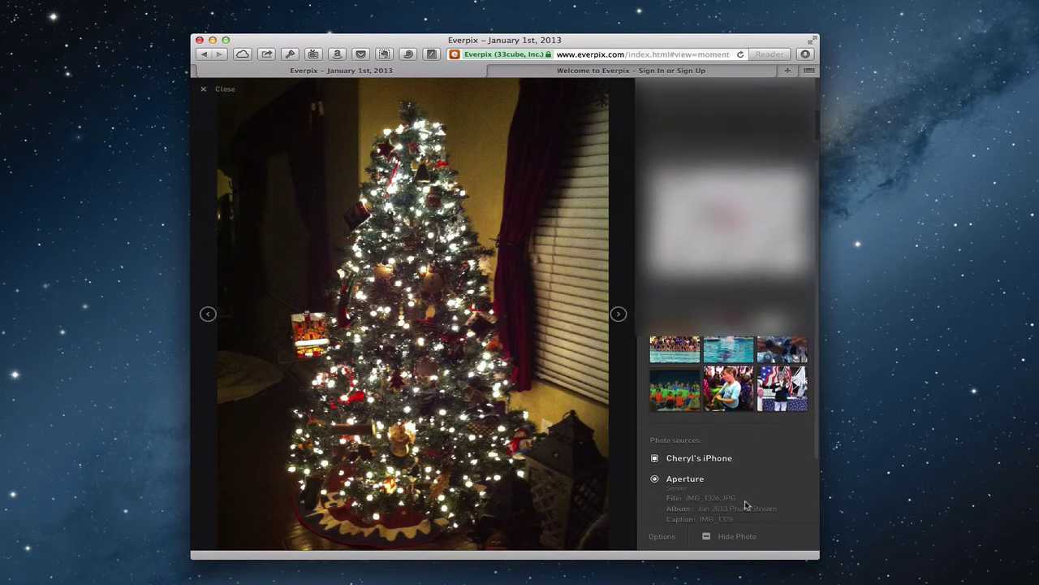
{"action": "scroll", "coordinate": [746, 505], "scroll_direction": "down", "scroll_amount": 3}
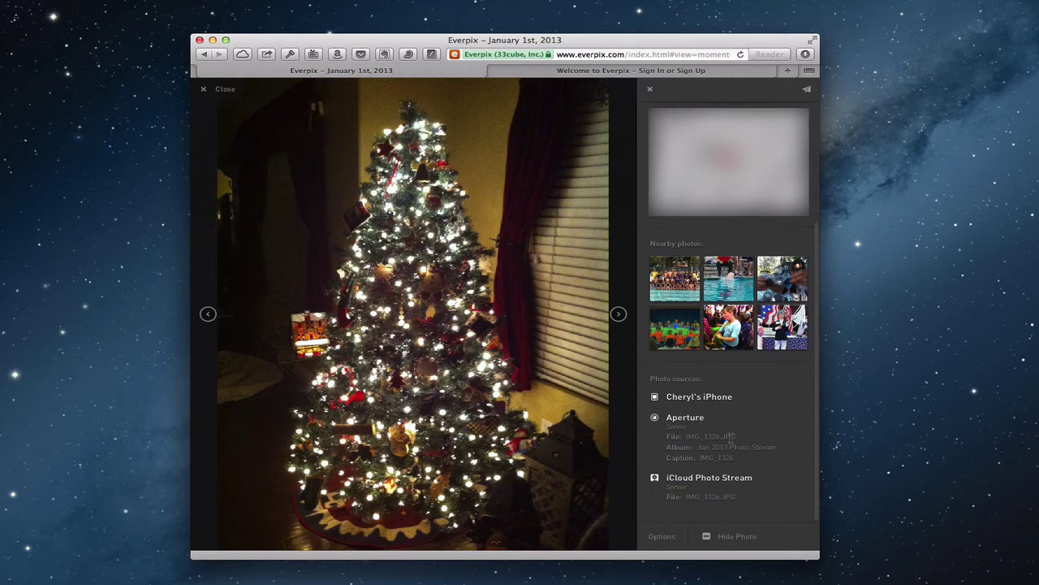
{"action": "left_click", "coordinate": [663, 537]}
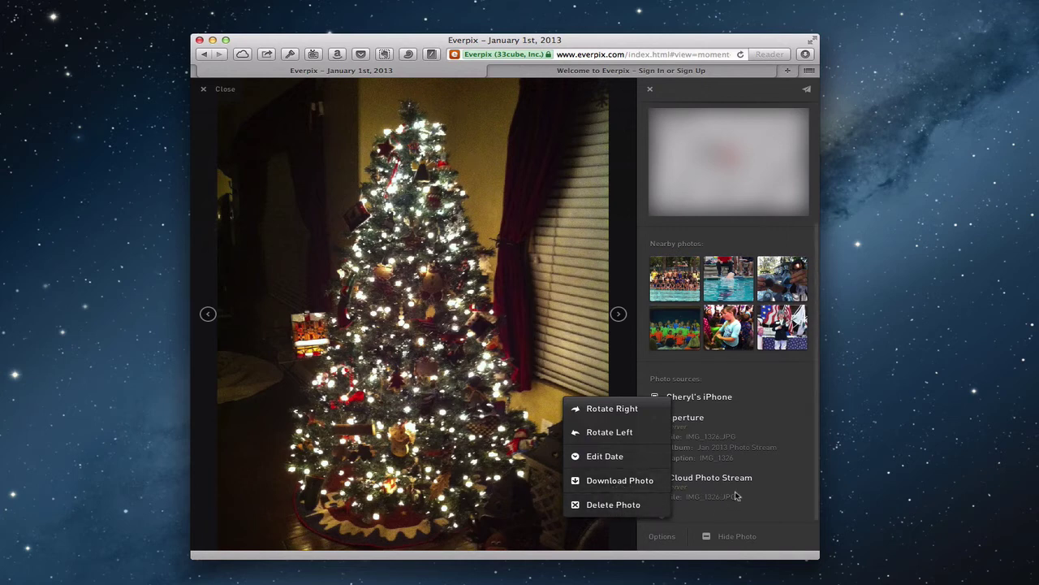
{"action": "left_click", "coordinate": [773, 509]}
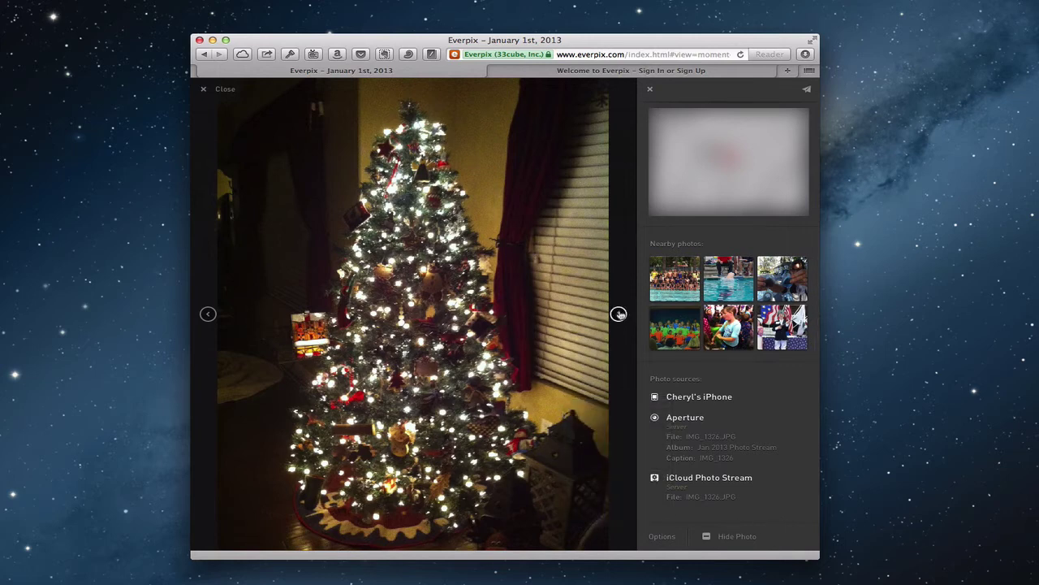
{"action": "left_click", "coordinate": [207, 92]}
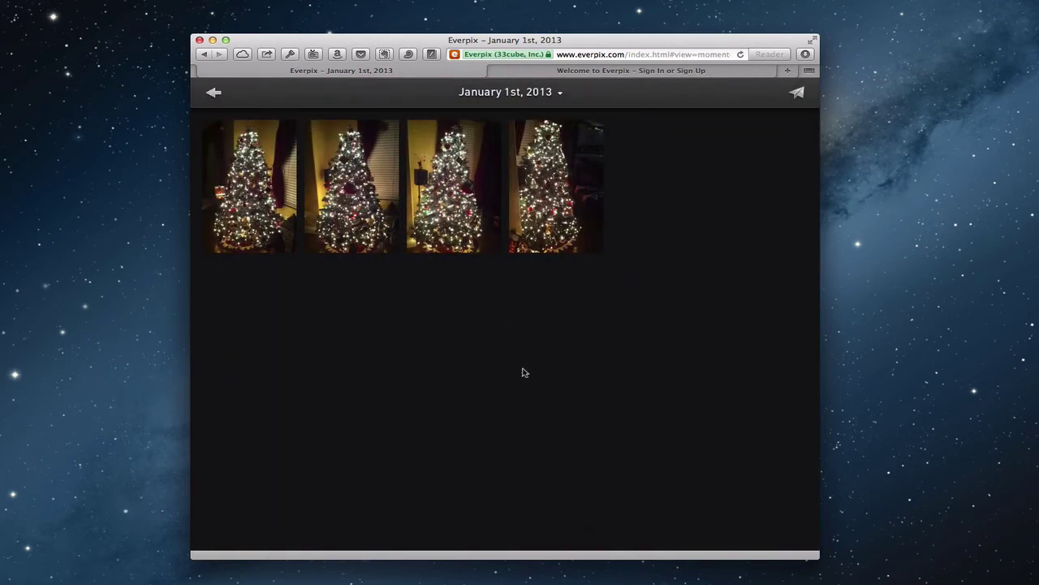
{"action": "left_click", "coordinate": [212, 92]}
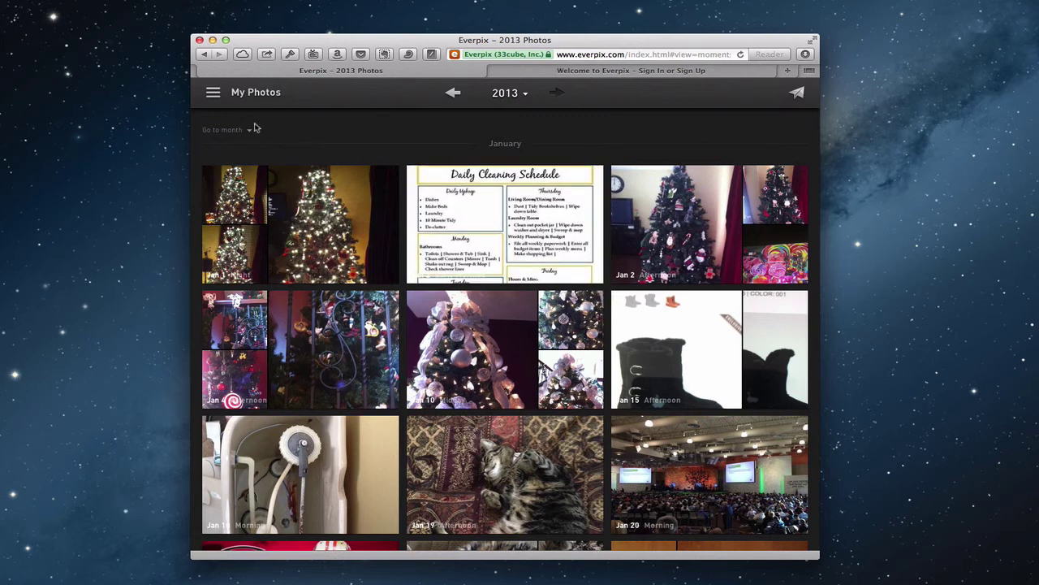
Switch My Photos to Highlights and browse the 2013 selection through January and February.
{"action": "left_click", "coordinate": [214, 93]}
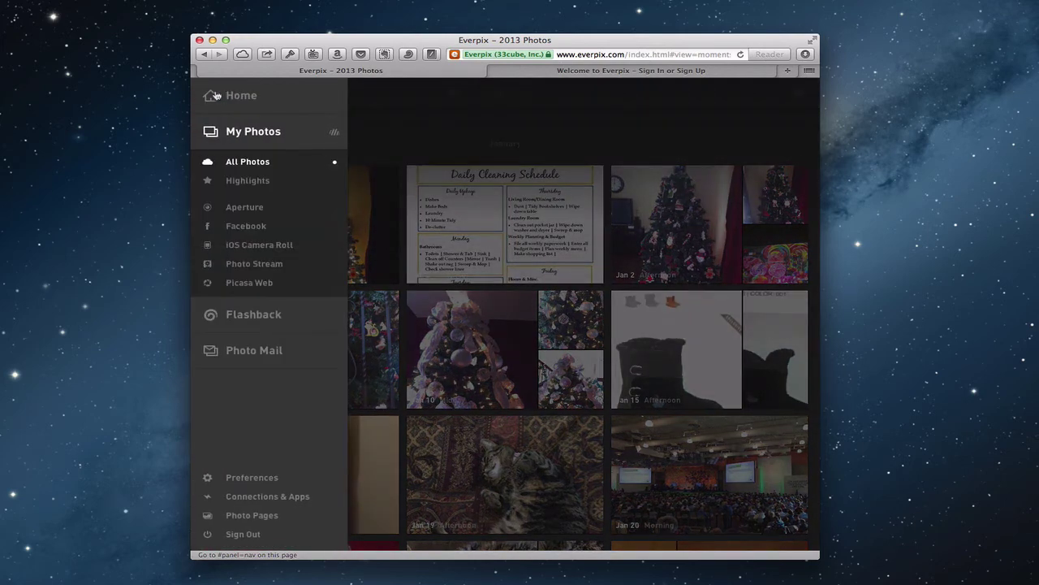
{"action": "left_click", "coordinate": [249, 182]}
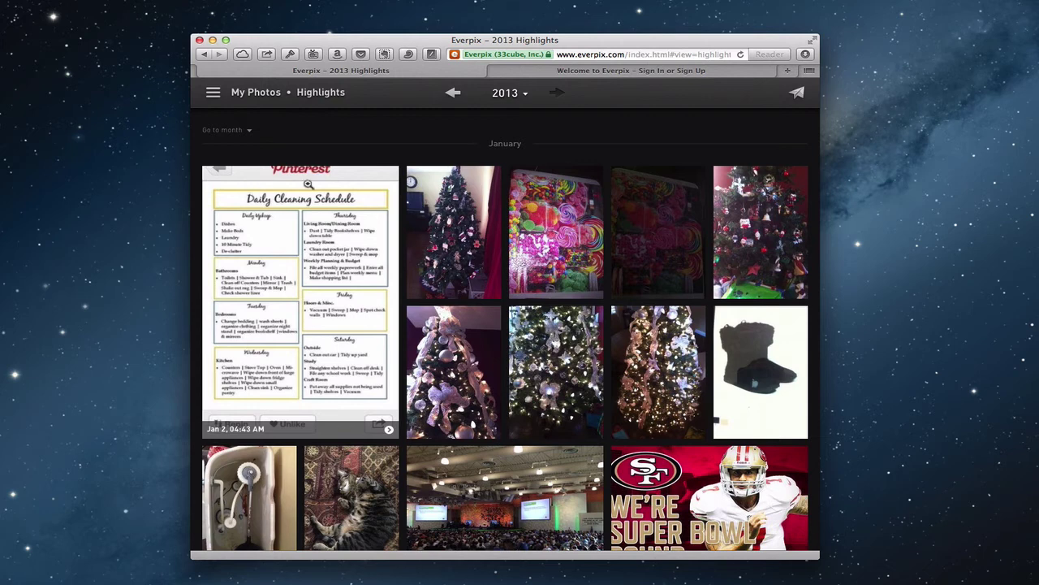
{"action": "scroll", "coordinate": [477, 268], "scroll_direction": "down", "scroll_amount": 1}
{"action": "scroll", "coordinate": [477, 268], "scroll_direction": "down", "scroll_amount": 5}
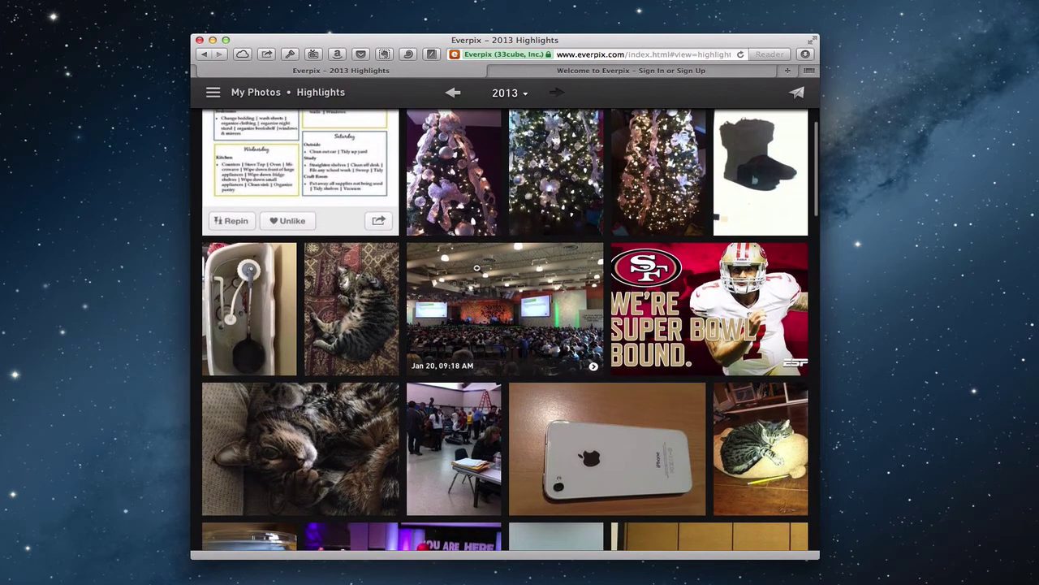
{"action": "scroll", "coordinate": [477, 267], "scroll_direction": "down", "scroll_amount": 3}
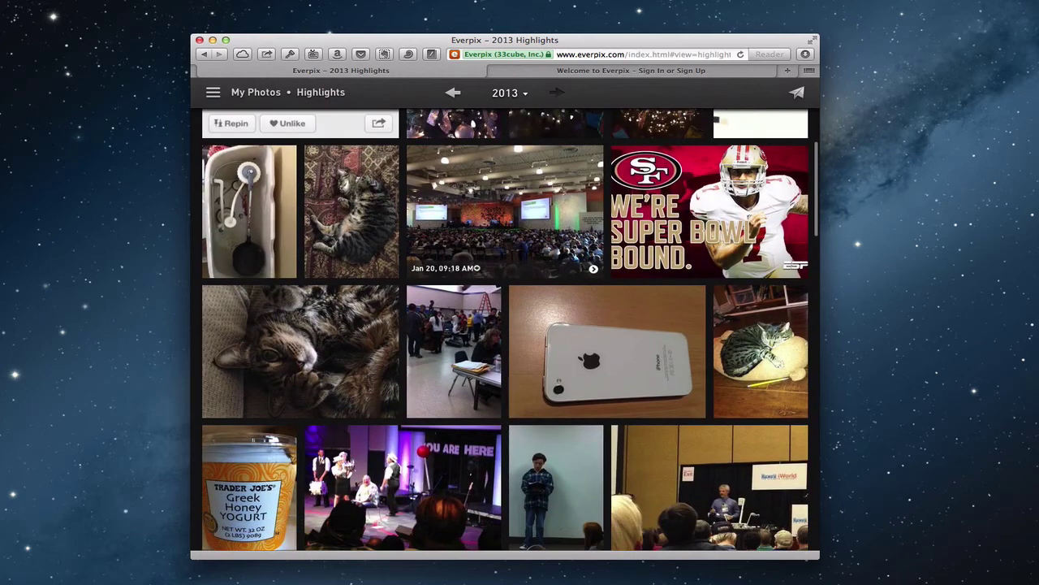
{"action": "scroll", "coordinate": [477, 268], "scroll_direction": "up", "scroll_amount": 3}
{"action": "scroll", "coordinate": [477, 268], "scroll_direction": "down", "scroll_amount": 10}
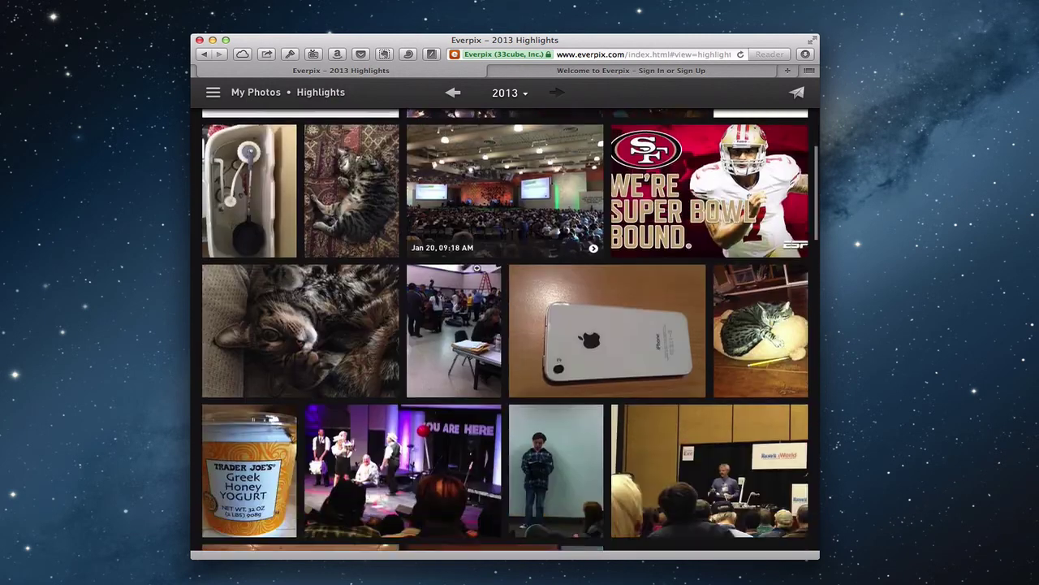
{"action": "scroll", "coordinate": [477, 268], "scroll_direction": "down", "scroll_amount": 9}
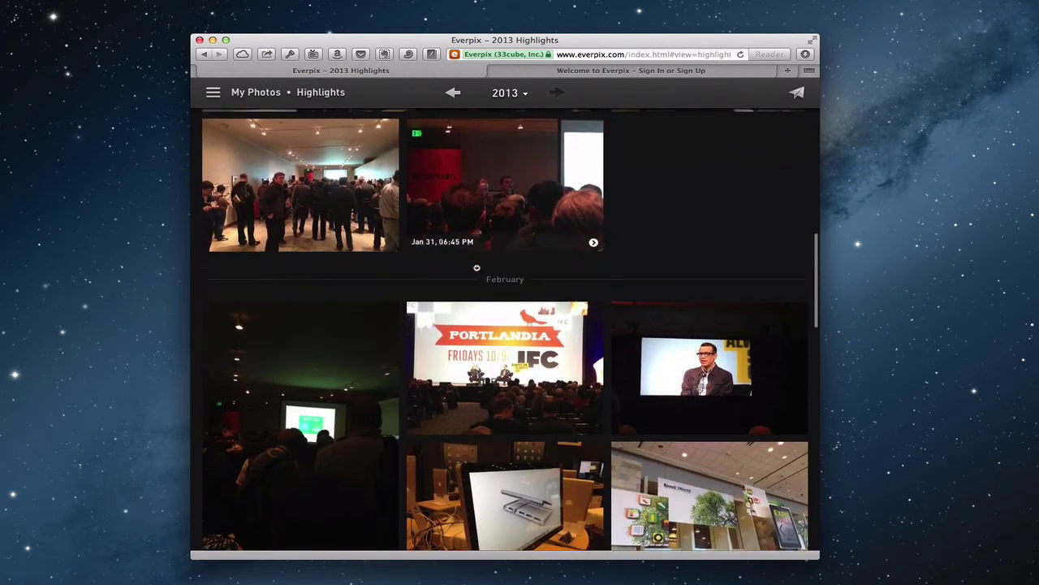
{"action": "scroll", "coordinate": [477, 268], "scroll_direction": "down", "scroll_amount": 6}
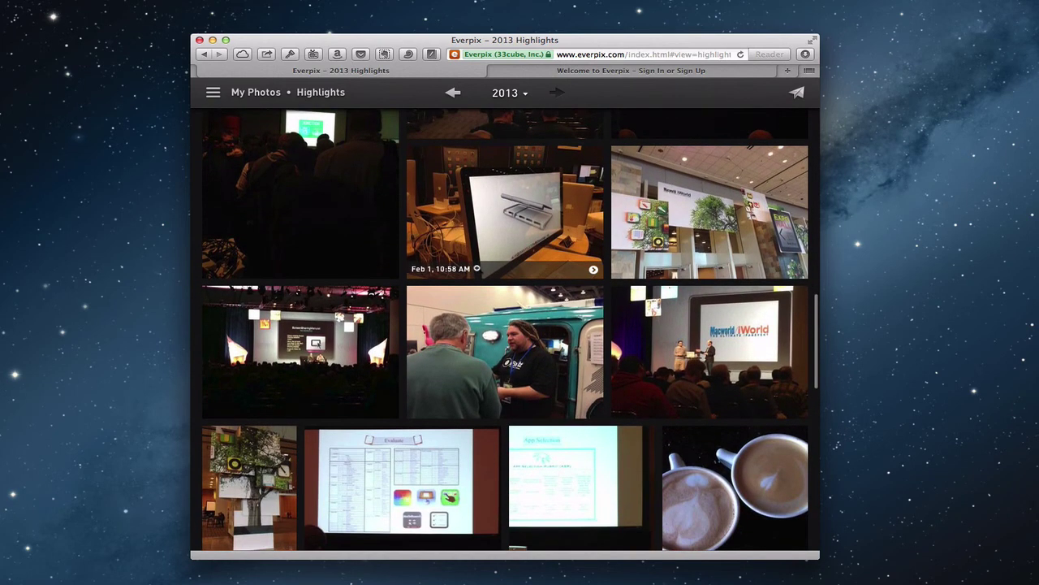
{"action": "scroll", "coordinate": [476, 268], "scroll_direction": "down", "scroll_amount": 3}
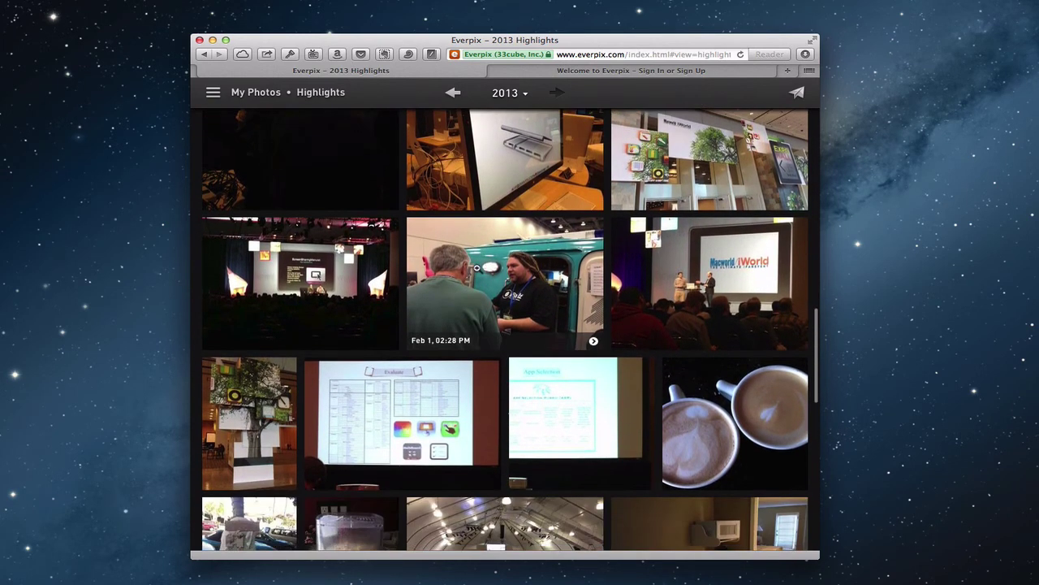
{"action": "scroll", "coordinate": [477, 268], "scroll_direction": "up", "scroll_amount": 2}
{"action": "scroll", "coordinate": [476, 268], "scroll_direction": "up", "scroll_amount": 2}
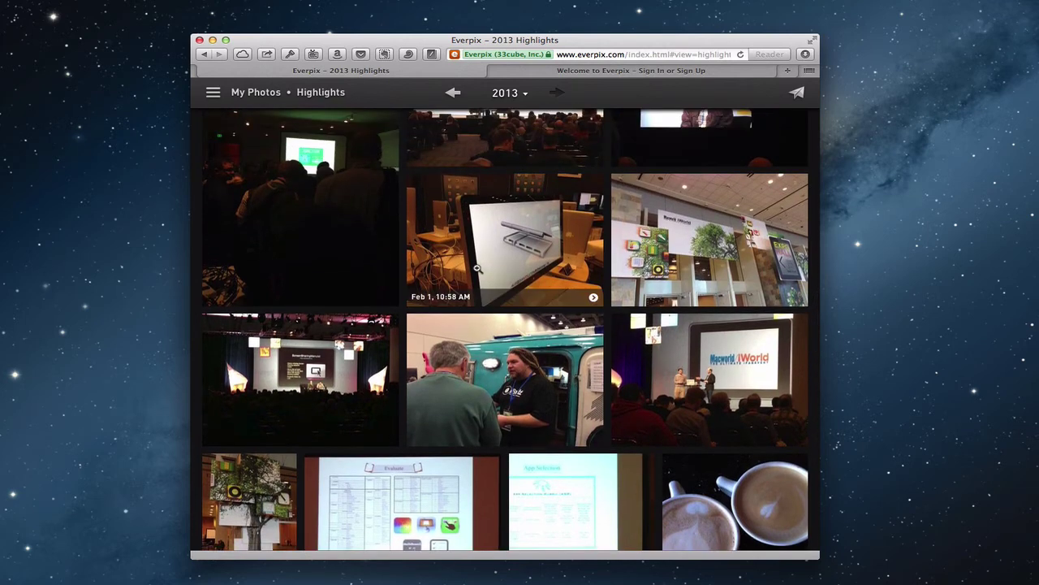
{"action": "scroll", "coordinate": [477, 268], "scroll_direction": "up", "scroll_amount": 3}
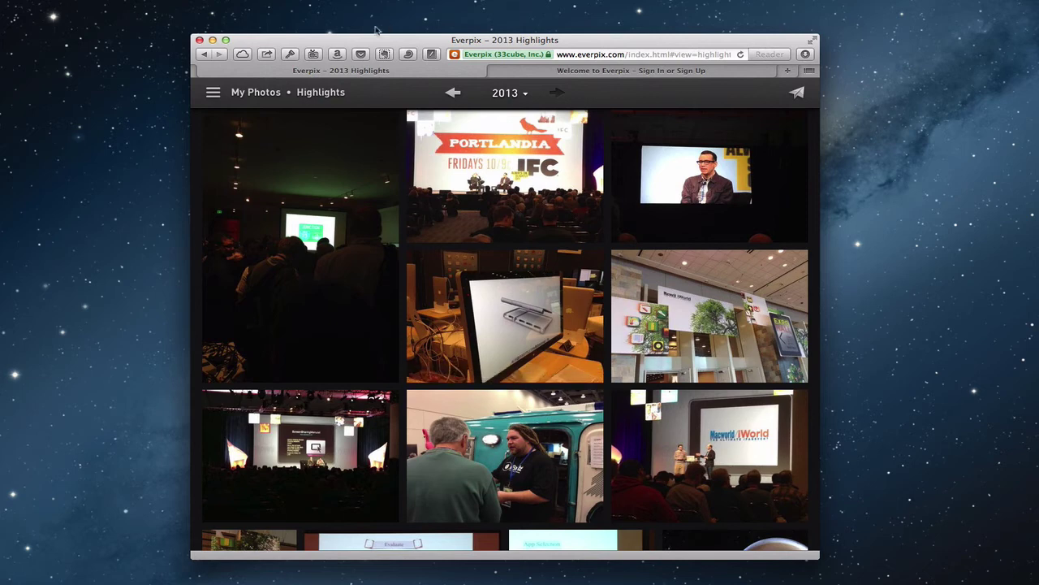
Open Flashback and explore past photos in the Food and Nature categories.
{"action": "left_click", "coordinate": [213, 93]}
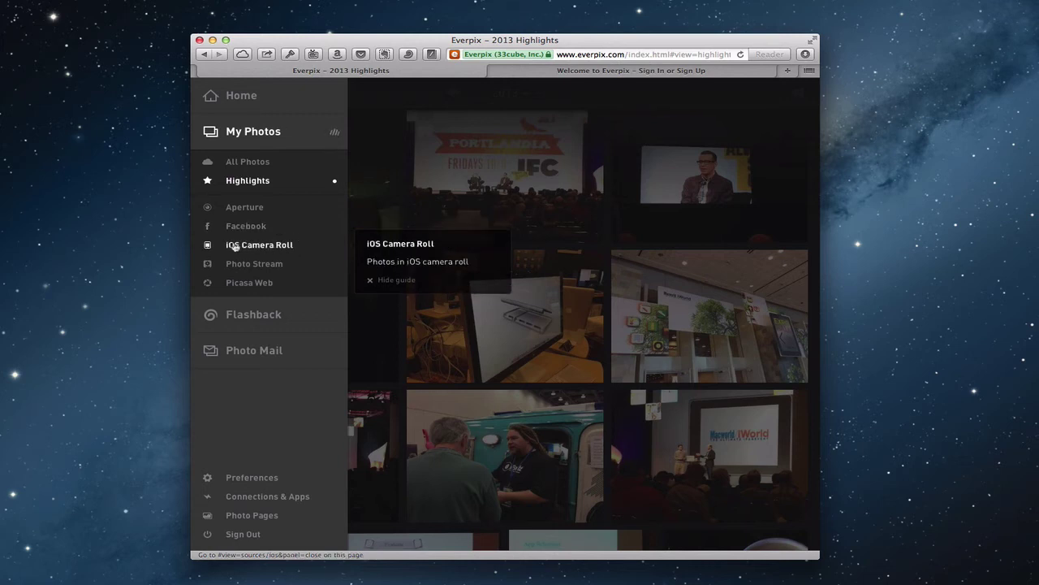
{"action": "left_click", "coordinate": [259, 318]}
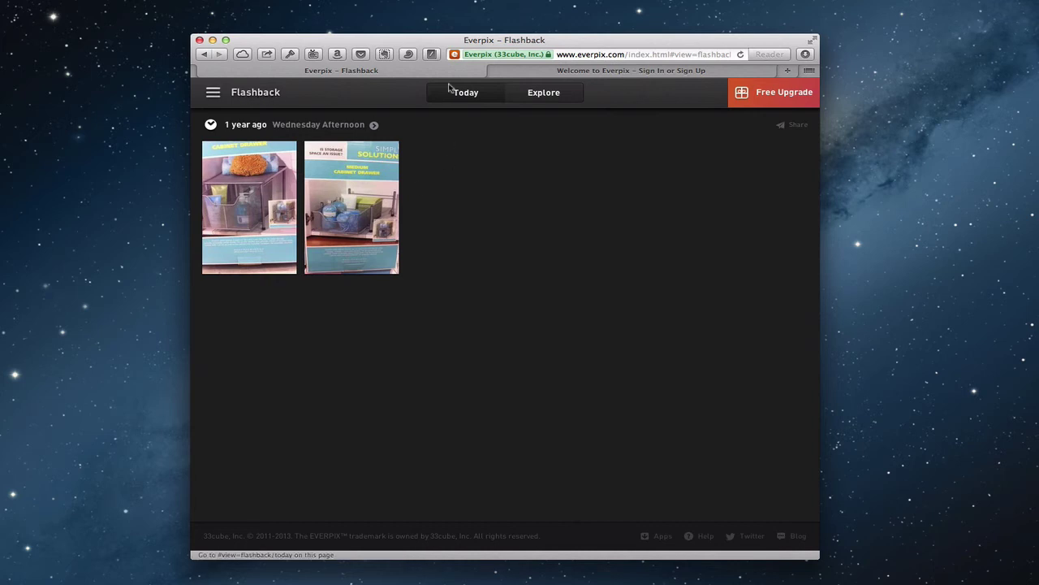
{"action": "left_click", "coordinate": [541, 95]}
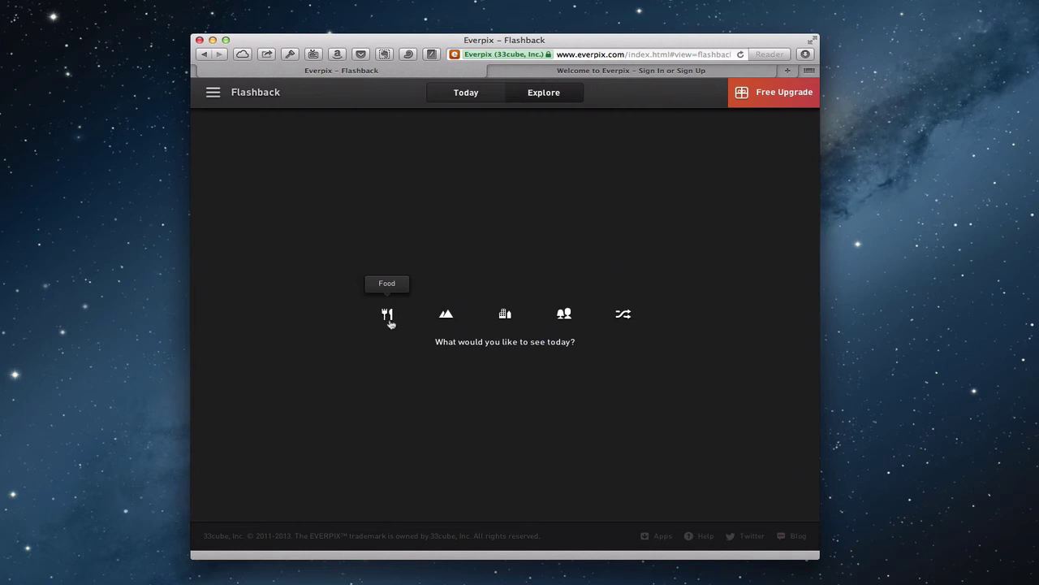
{"action": "left_click", "coordinate": [387, 318]}
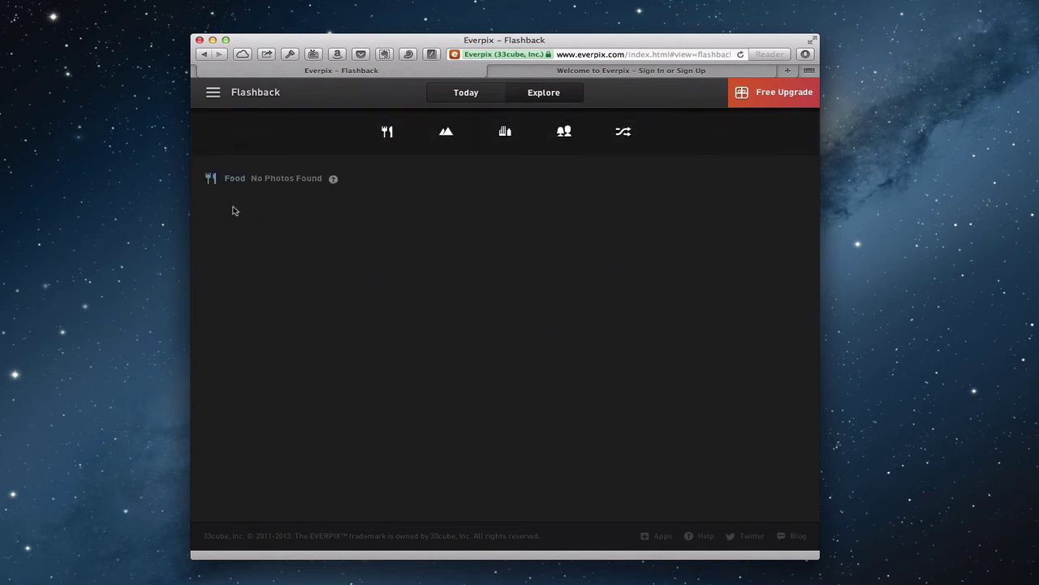
{"action": "left_click", "coordinate": [446, 132]}
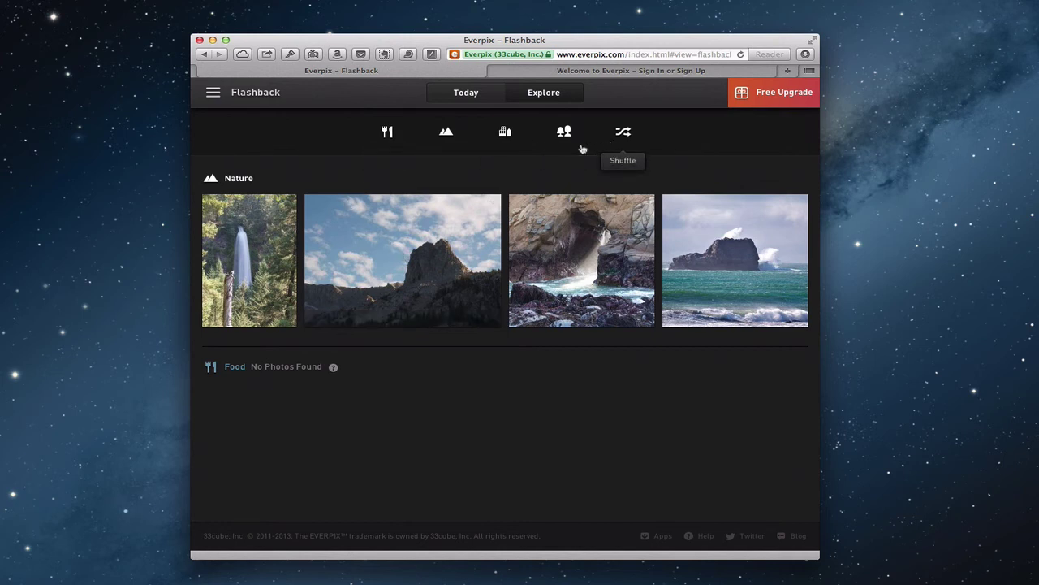
Leave Flashback and view the Photo Mail section for photos received from other Everpix users.
{"action": "left_click", "coordinate": [214, 95]}
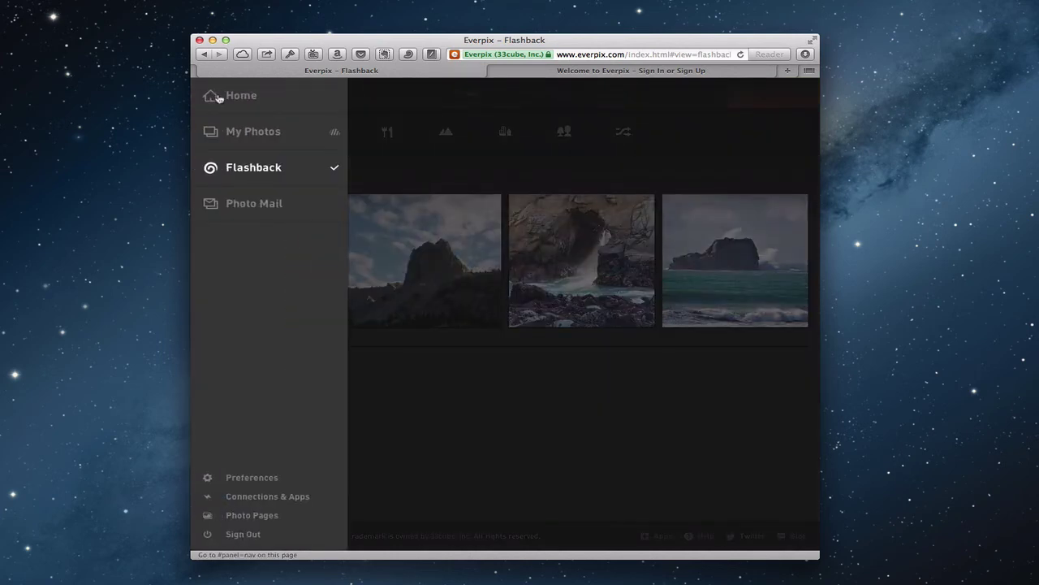
{"action": "mouse_move", "coordinate": [248, 220]}
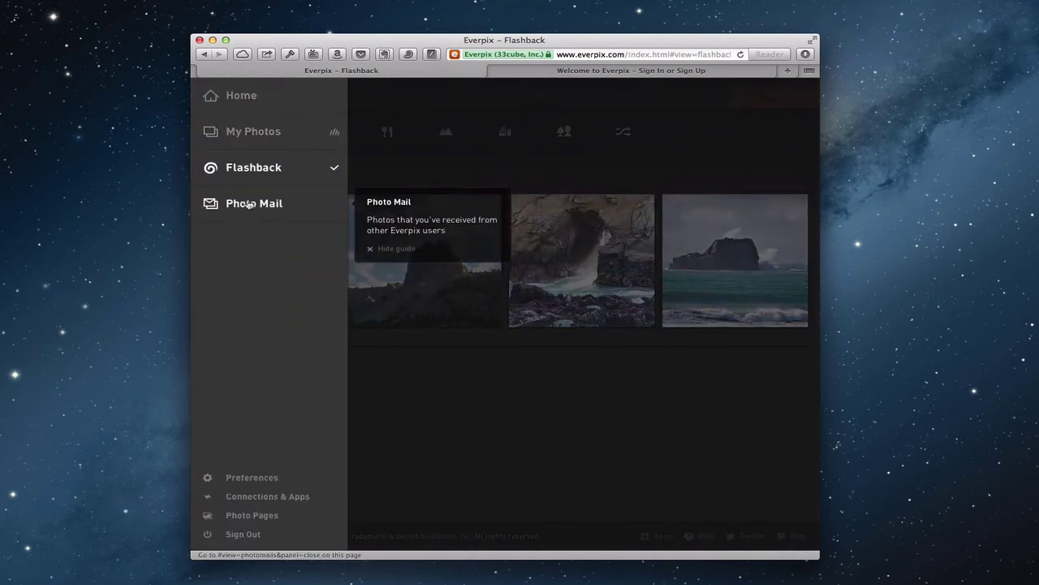
{"action": "left_click", "coordinate": [248, 203]}
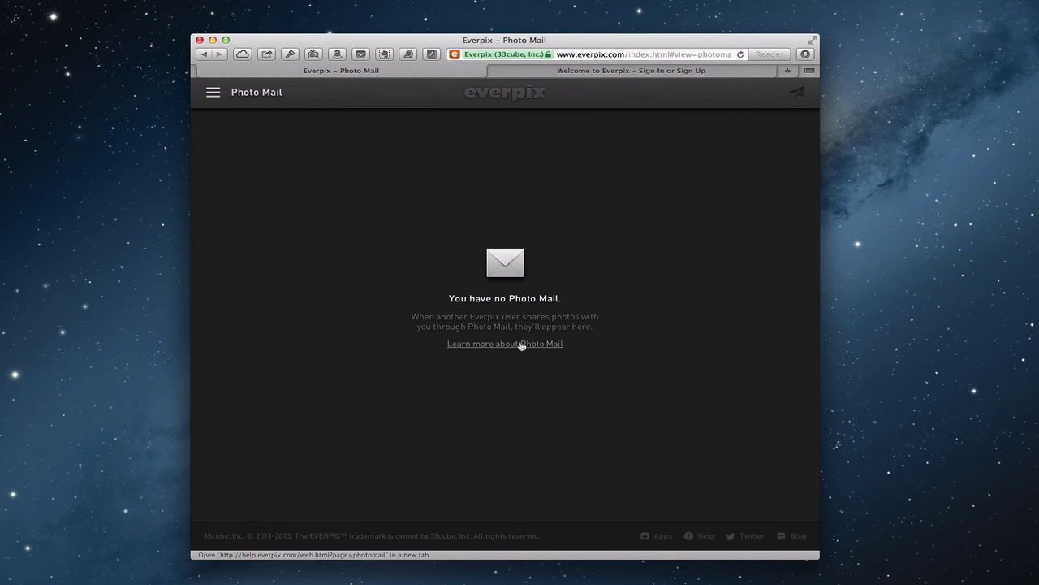
Review the General, Account, Emails, Stats and Billing sections of the account preferences, then close them.
{"action": "left_click", "coordinate": [213, 93]}
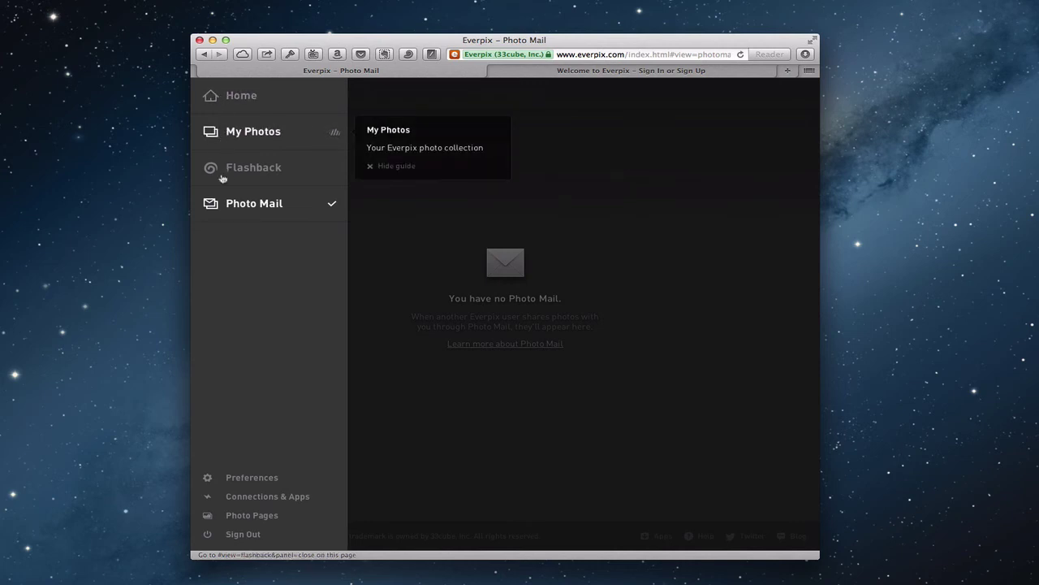
{"action": "mouse_move", "coordinate": [233, 451]}
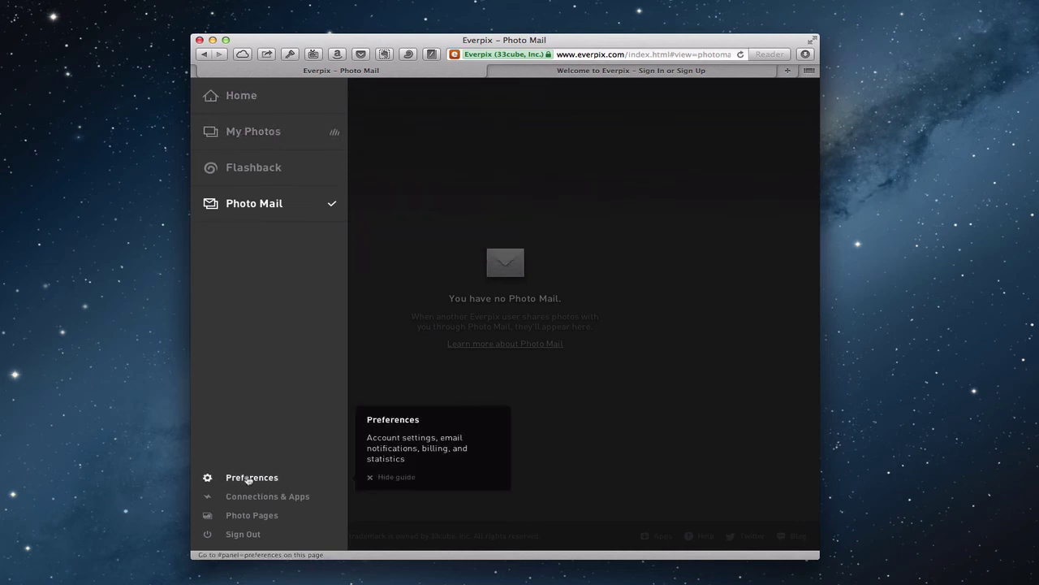
{"action": "left_click", "coordinate": [249, 478]}
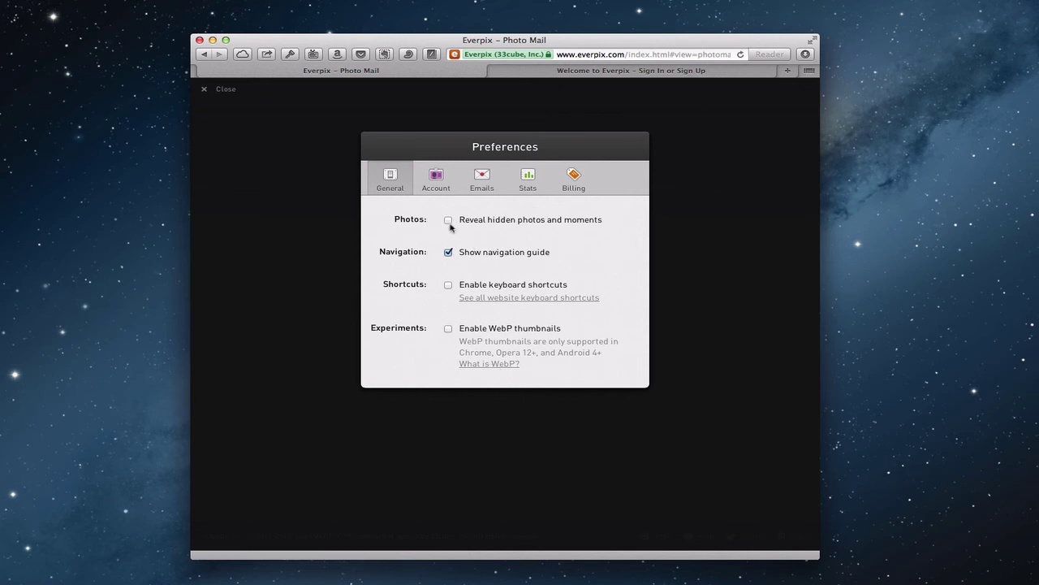
{"action": "left_click", "coordinate": [436, 183]}
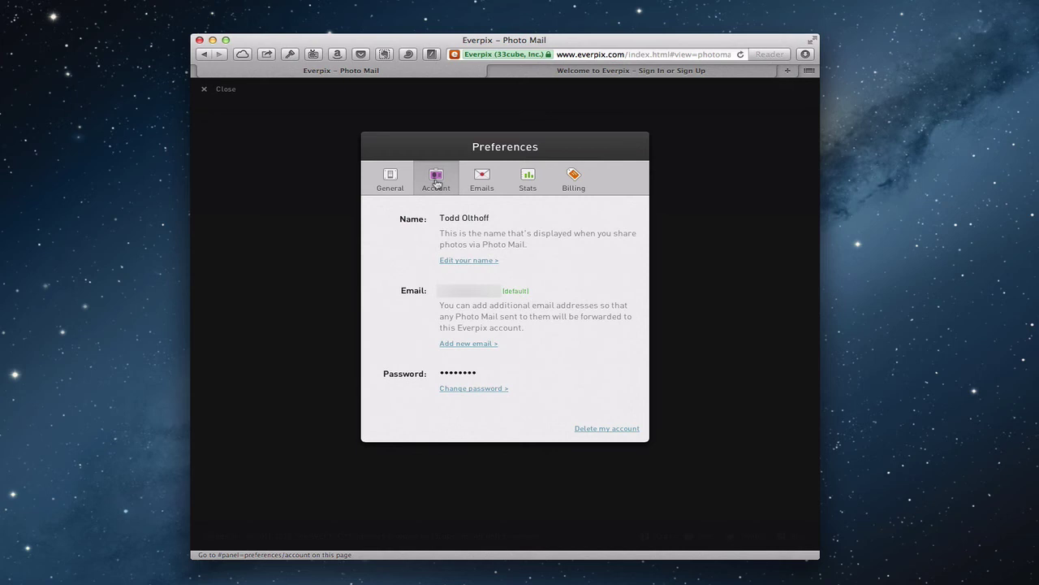
{"action": "left_click", "coordinate": [487, 180]}
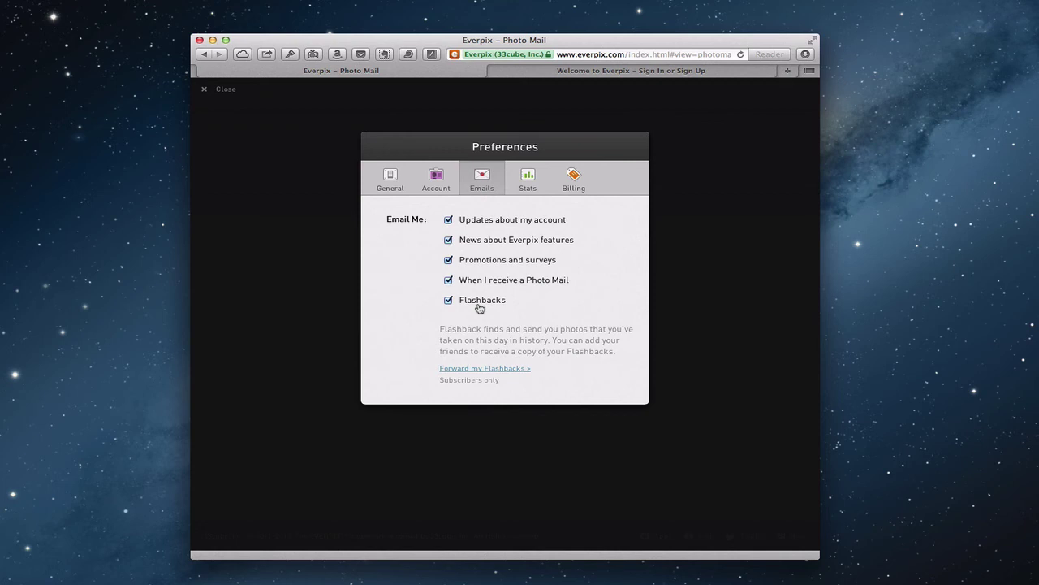
{"action": "left_click", "coordinate": [528, 183]}
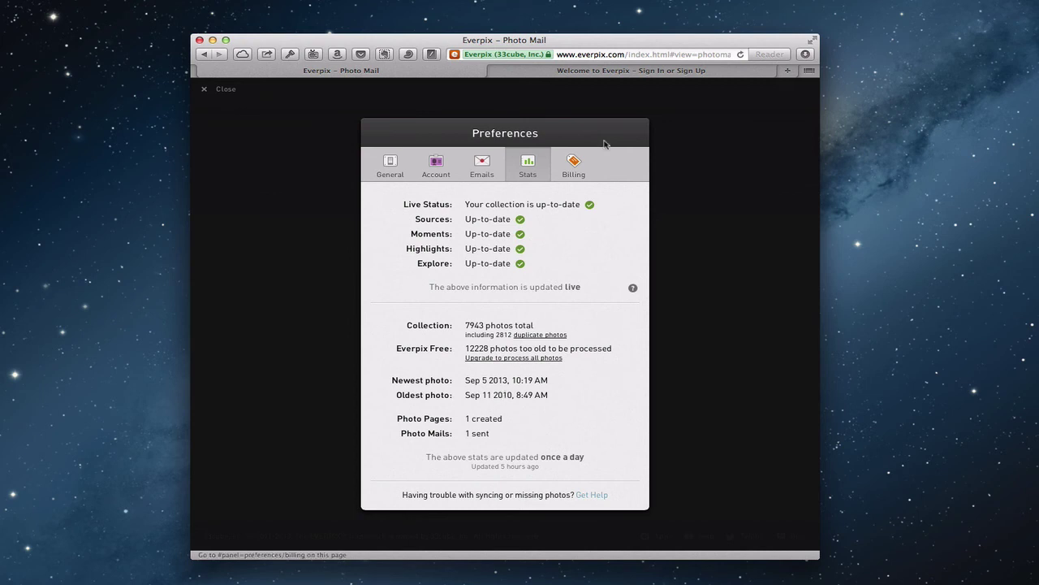
{"action": "left_click", "coordinate": [578, 168]}
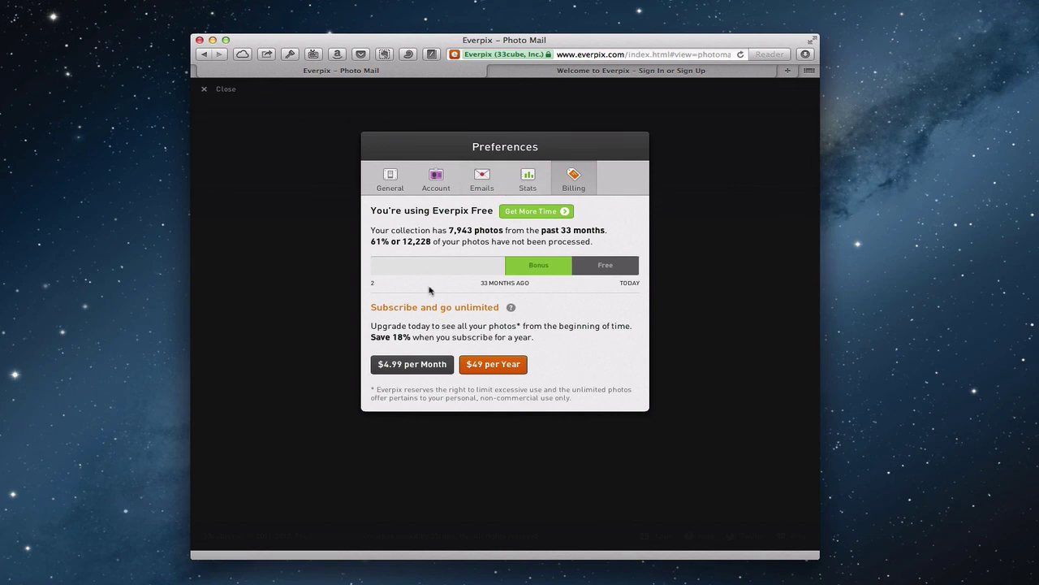
{"action": "left_click", "coordinate": [327, 337]}
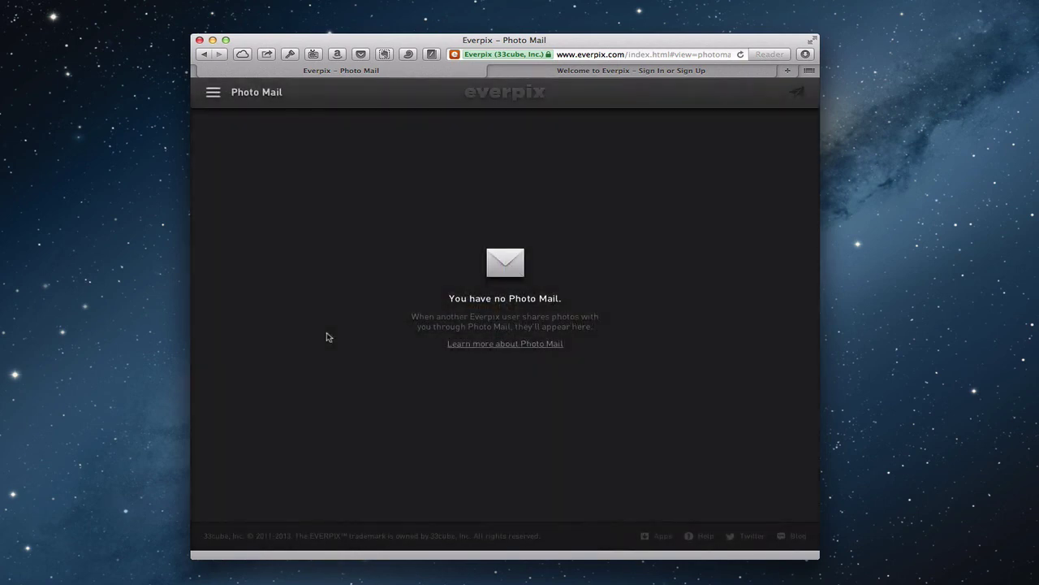
Review the Apps, Web, Devices and Delete sections of Connections & Apps, then close it.
{"action": "left_click", "coordinate": [213, 95]}
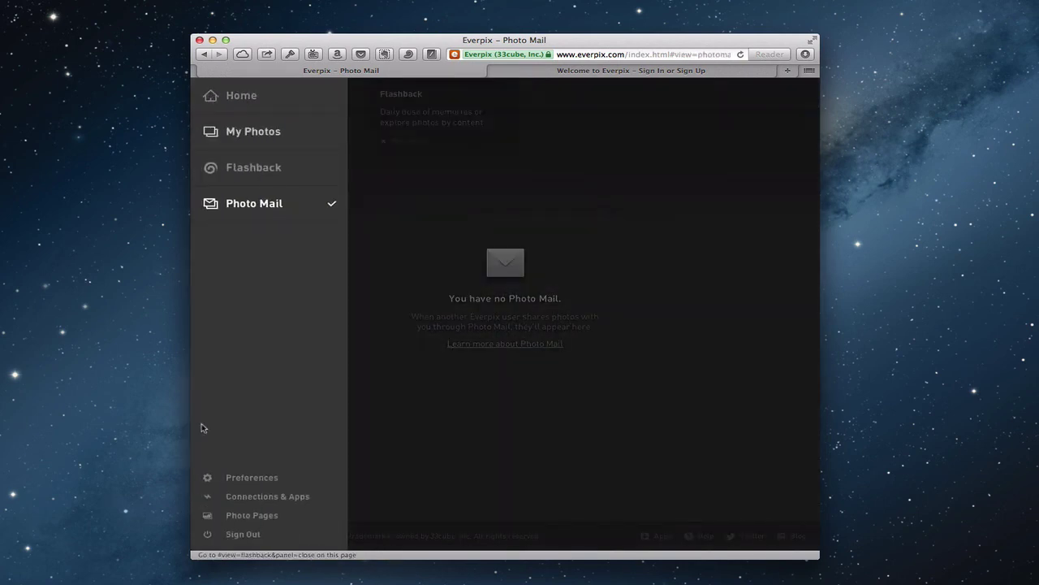
{"action": "left_click", "coordinate": [267, 499]}
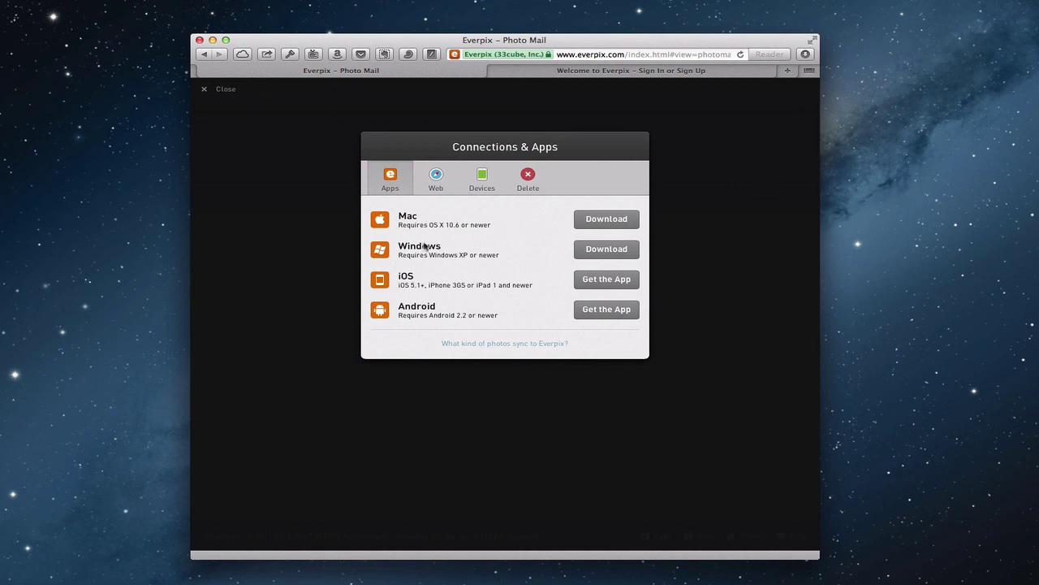
{"action": "left_click", "coordinate": [439, 185]}
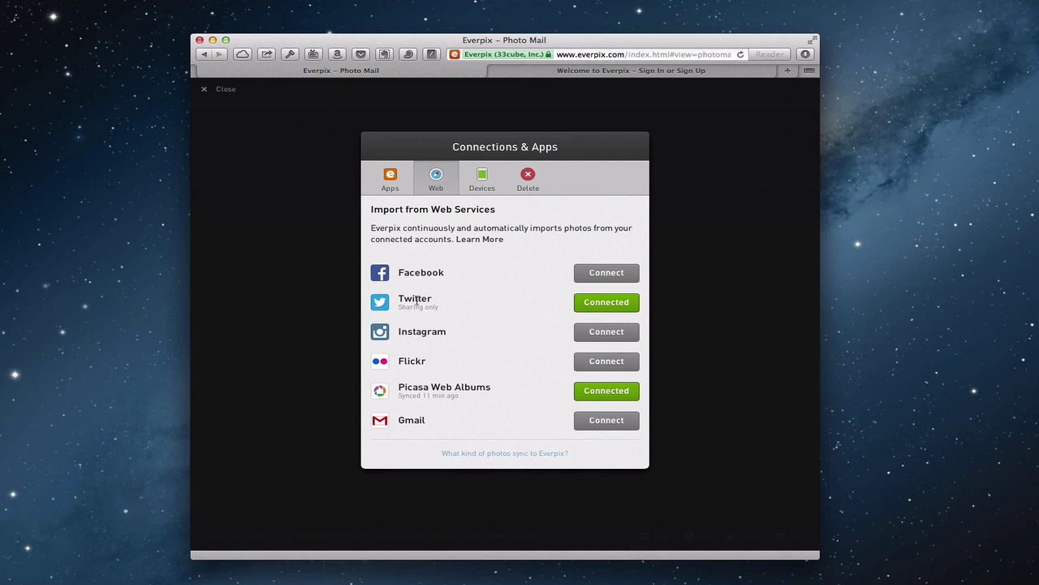
{"action": "left_click", "coordinate": [482, 179]}
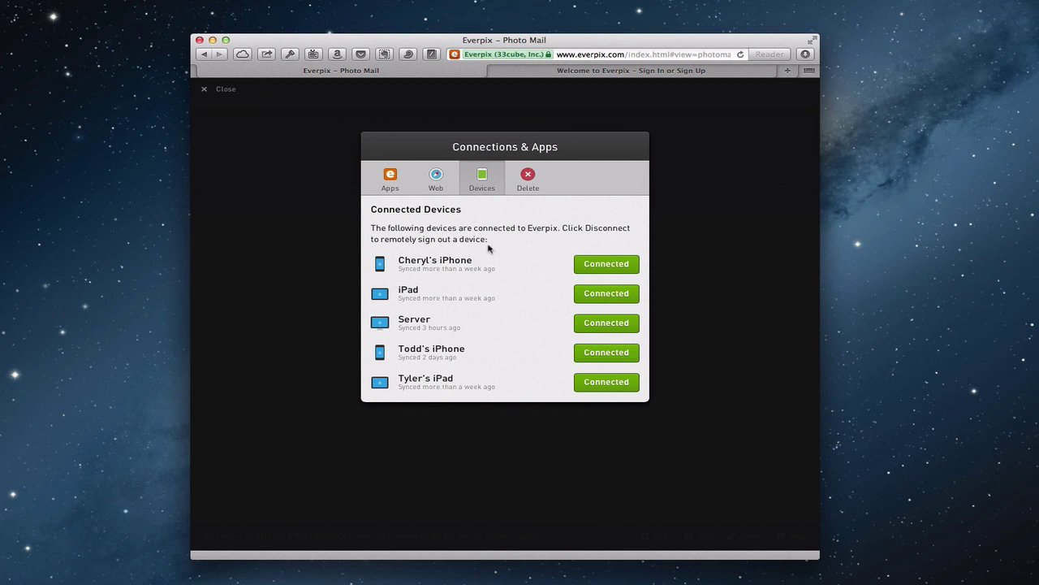
{"action": "left_click", "coordinate": [540, 183]}
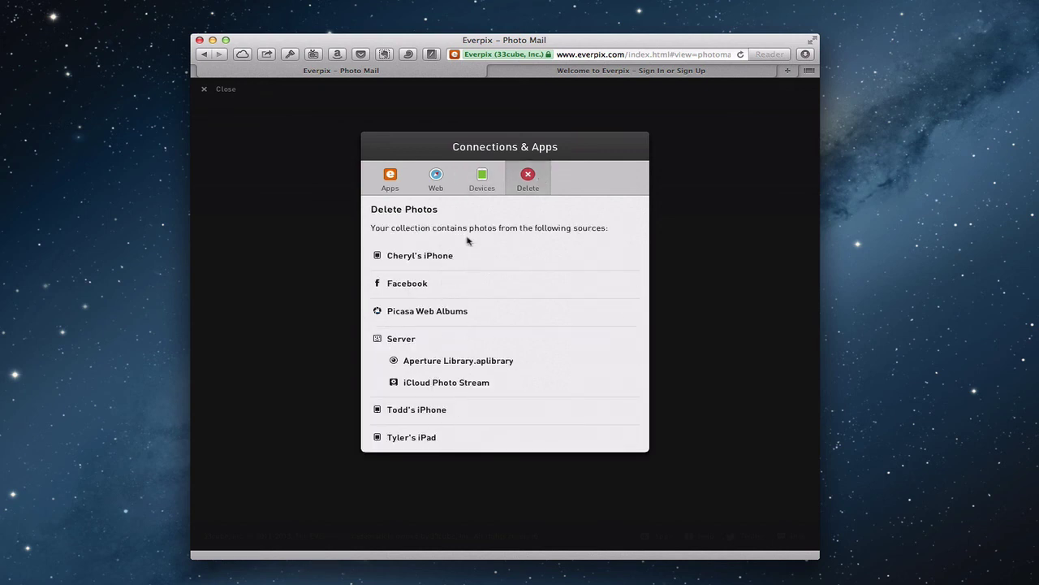
{"action": "left_click", "coordinate": [299, 263]}
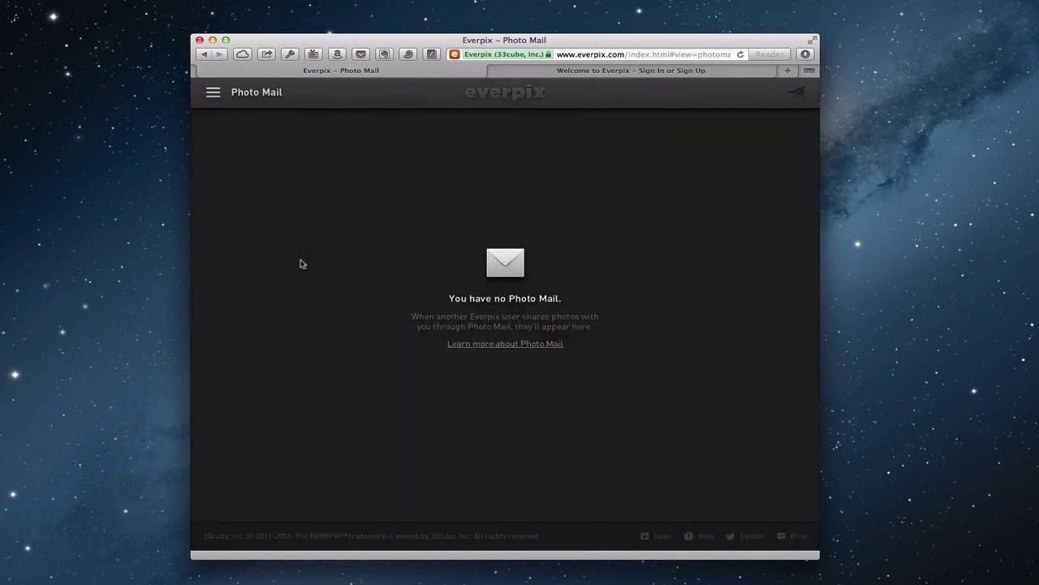
{"action": "left_click", "coordinate": [216, 96]}
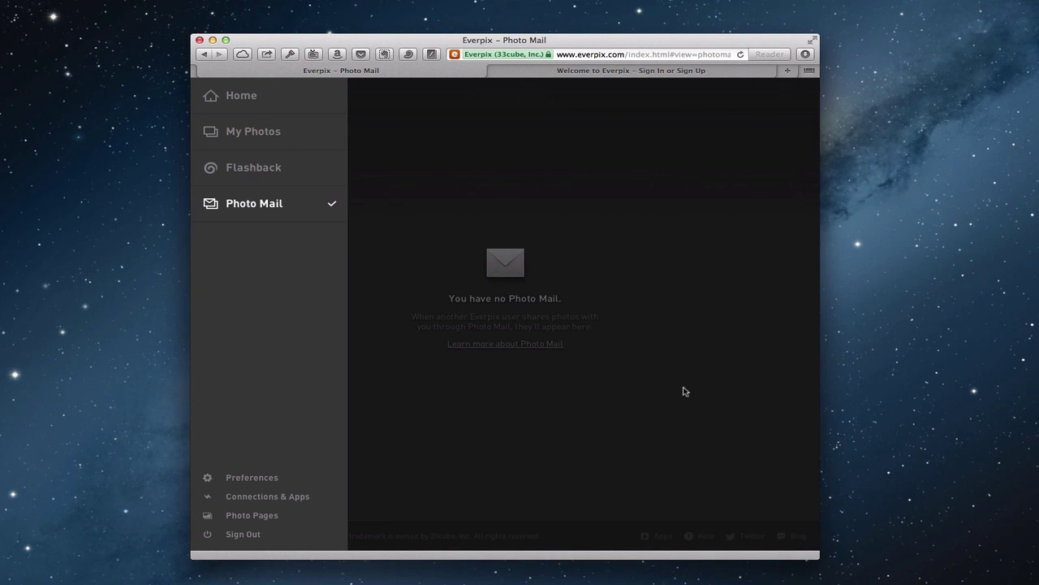
{"action": "left_click", "coordinate": [660, 396]}
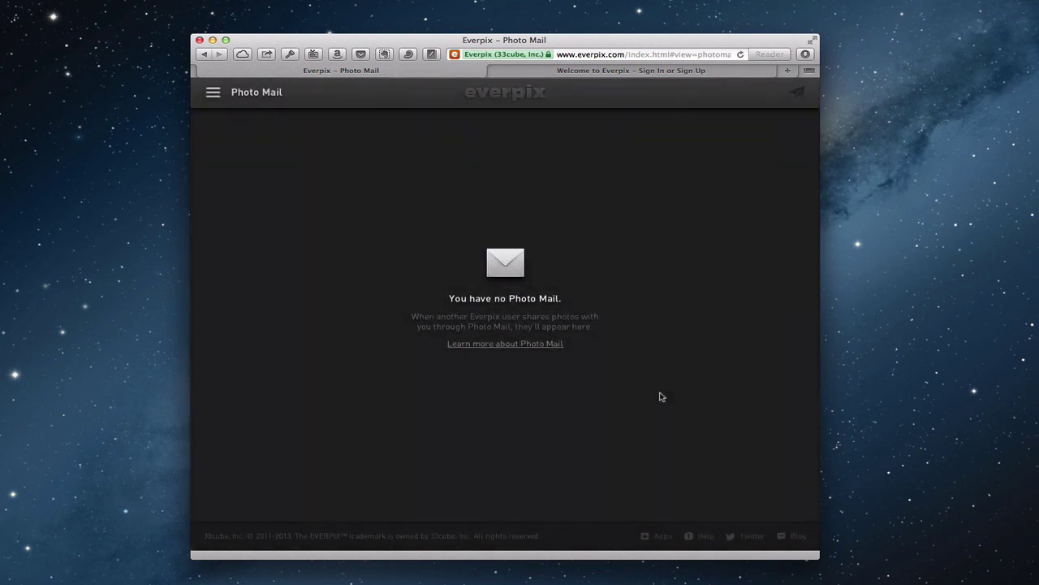